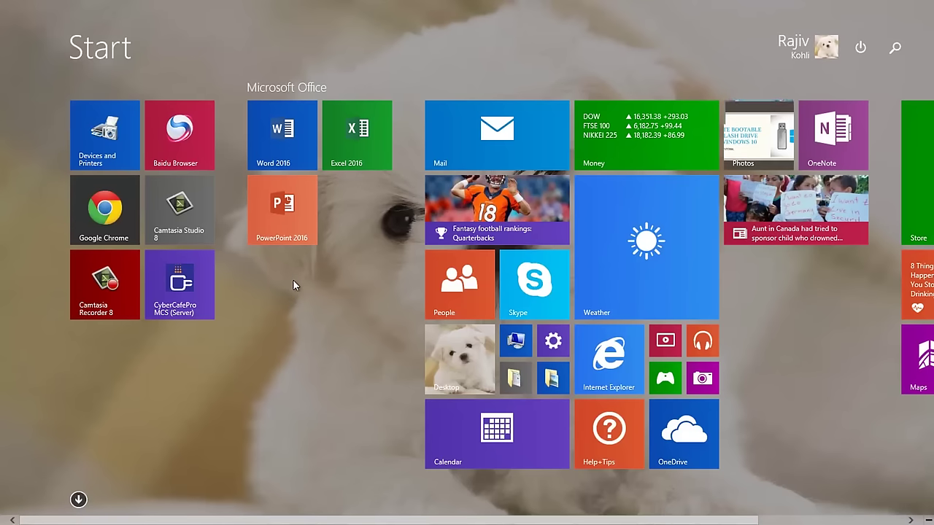
Step: View the Account picture page in Windows 8 PC settings from the Start screen, then close it
{"action": "key", "text": "super"}
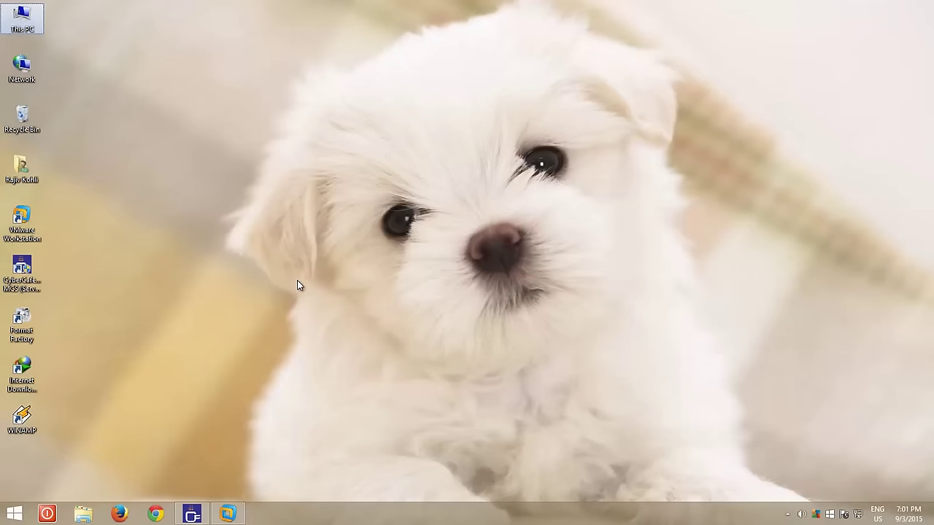
{"action": "left_click", "coordinate": [15, 514]}
{"action": "left_click", "coordinate": [809, 47]}
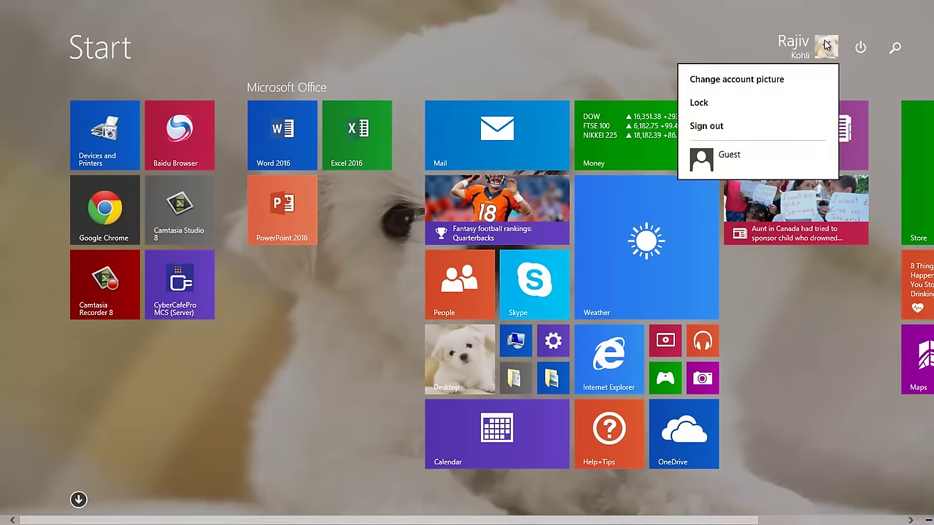
{"action": "left_click", "coordinate": [733, 82]}
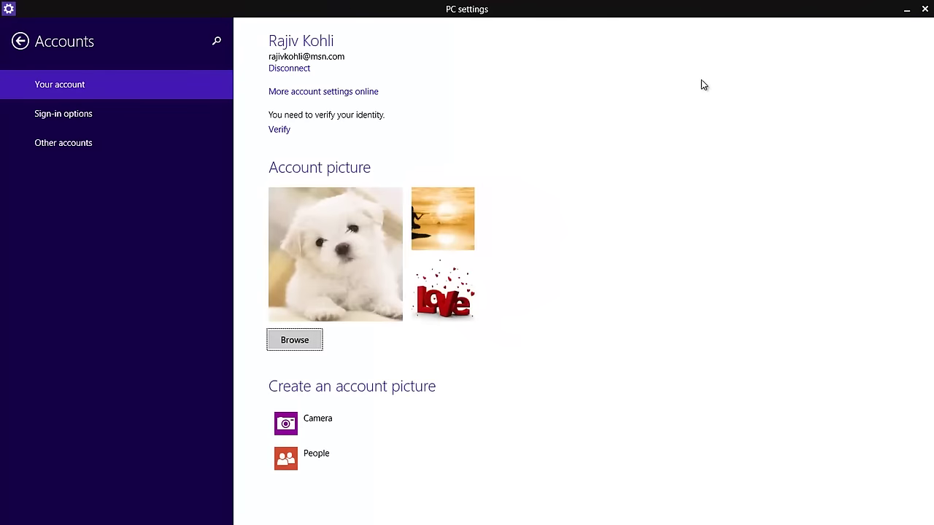
{"action": "left_click", "coordinate": [924, 9]}
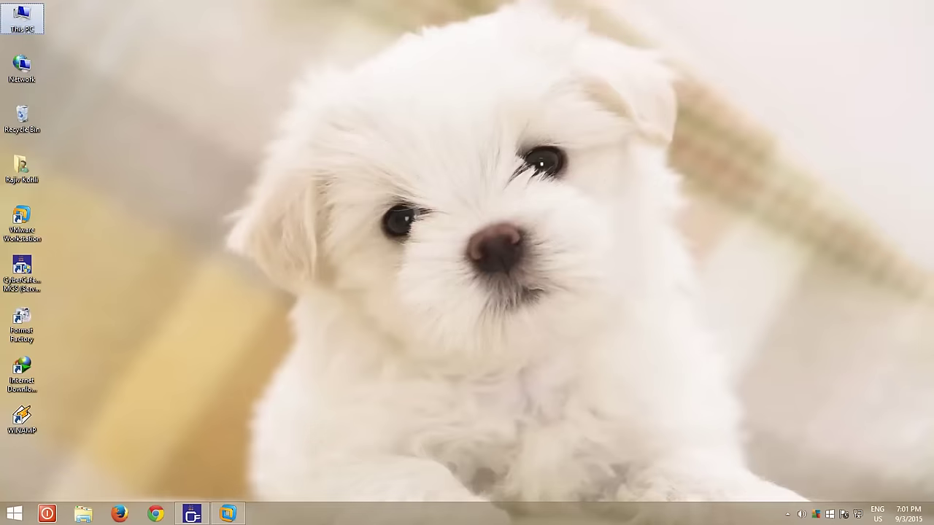
Step: Reopen the account picture options via Charms Settings, then close PC settings to the desktop
{"action": "left_click", "coordinate": [908, 372]}
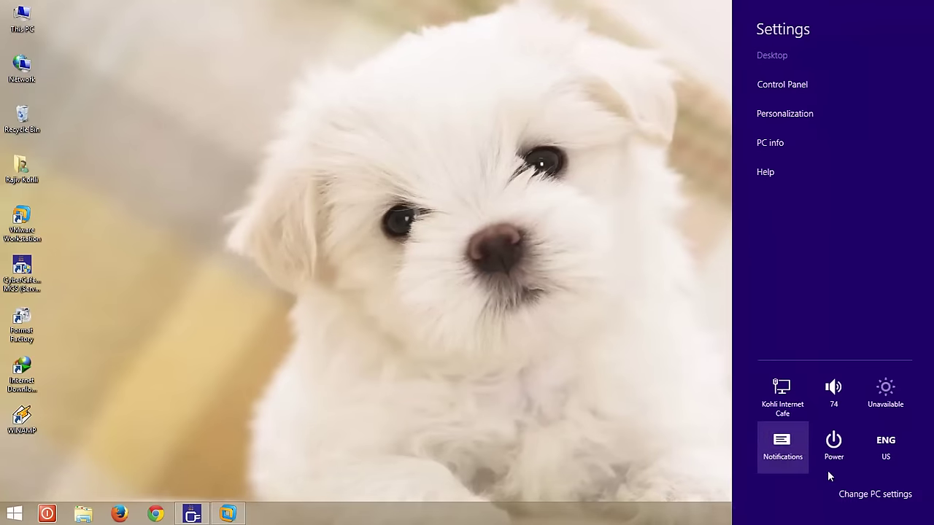
{"action": "left_click", "coordinate": [856, 494]}
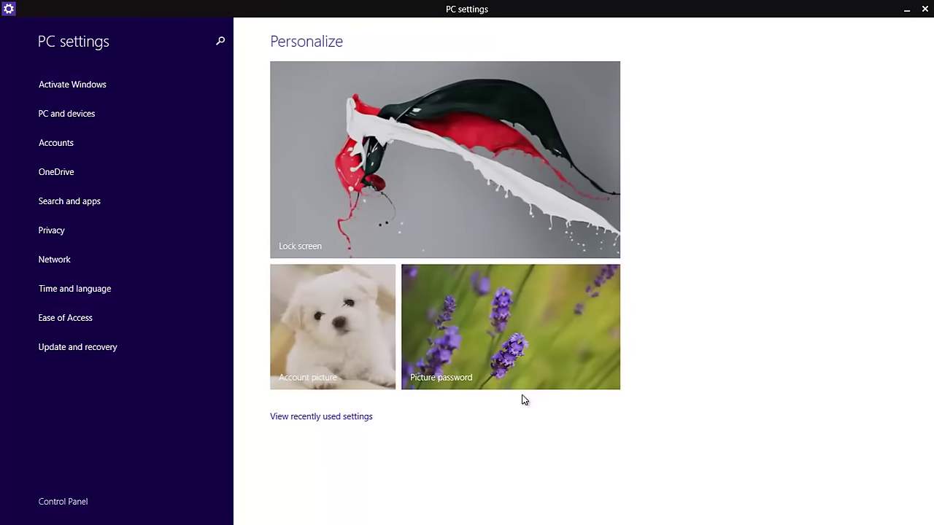
{"action": "left_click", "coordinate": [320, 334]}
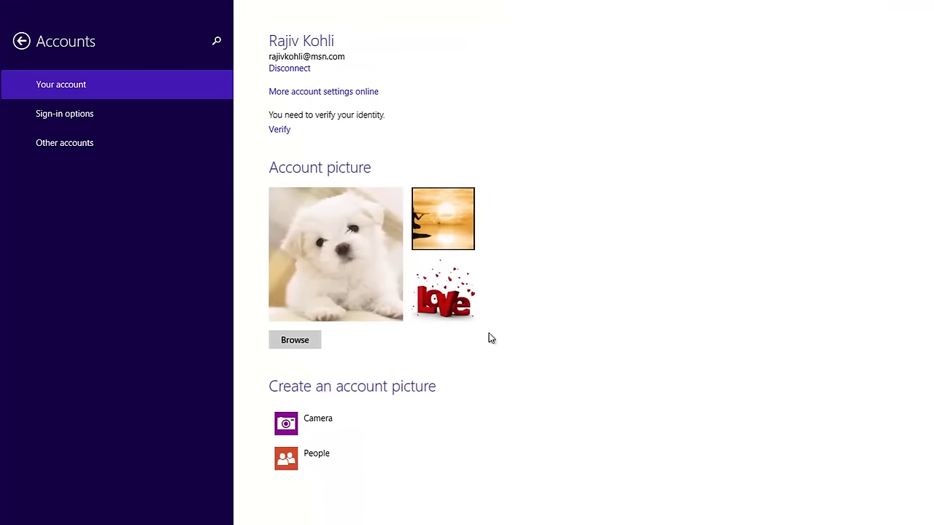
{"action": "left_click", "coordinate": [922, 6]}
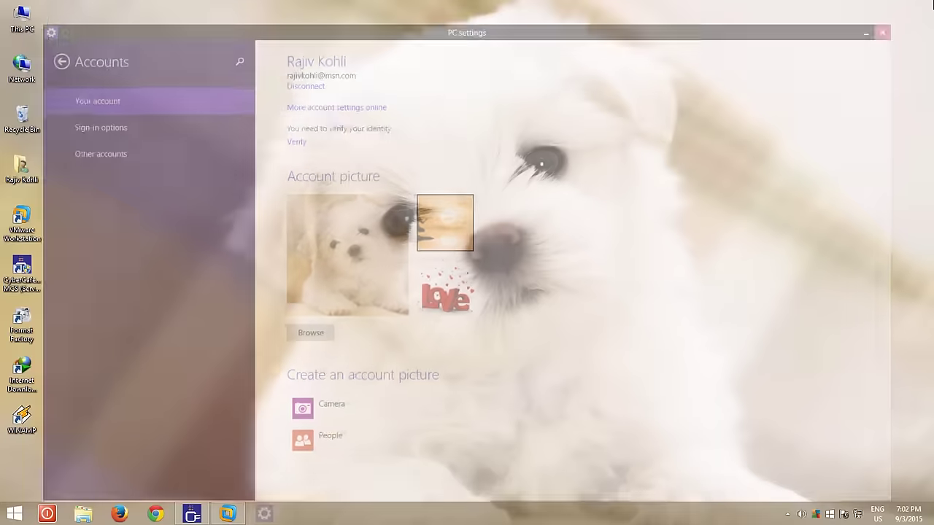
Step: View account settings from the Start menu user name, close the window, and return to Start
{"action": "left_click", "coordinate": [13, 513]}
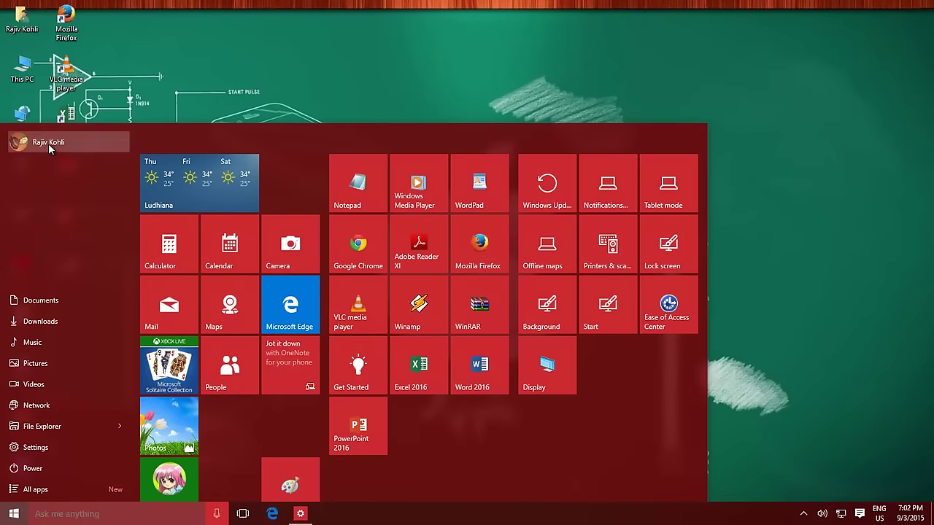
{"action": "left_click", "coordinate": [48, 143]}
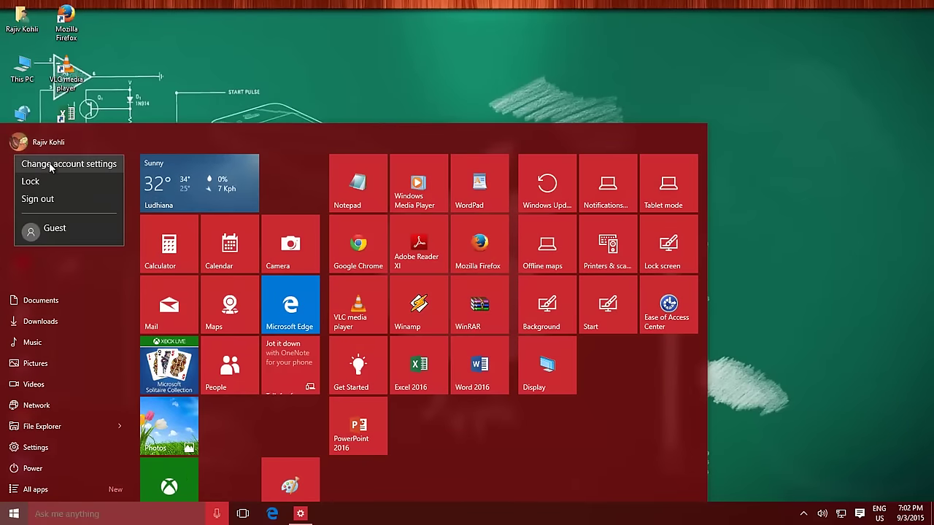
{"action": "left_click", "coordinate": [50, 163]}
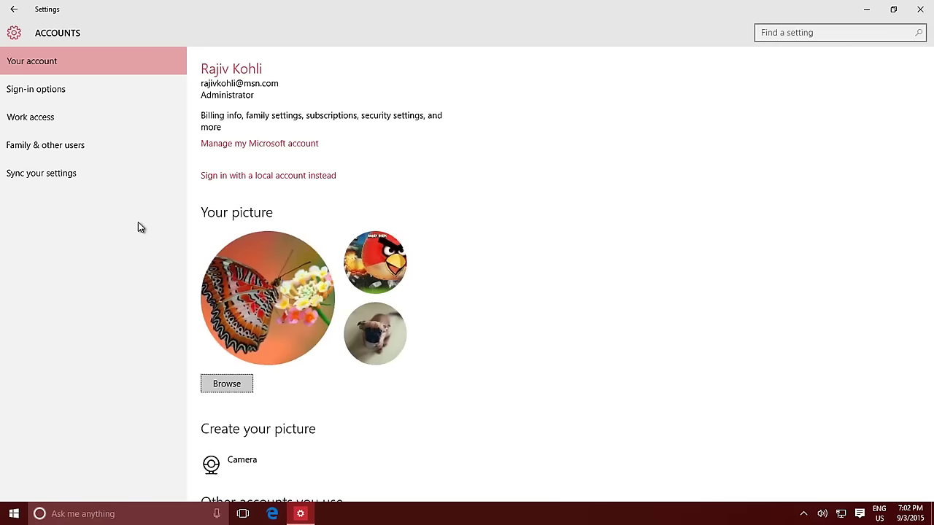
{"action": "key", "text": "alt+F4"}
{"action": "left_click", "coordinate": [10, 519]}
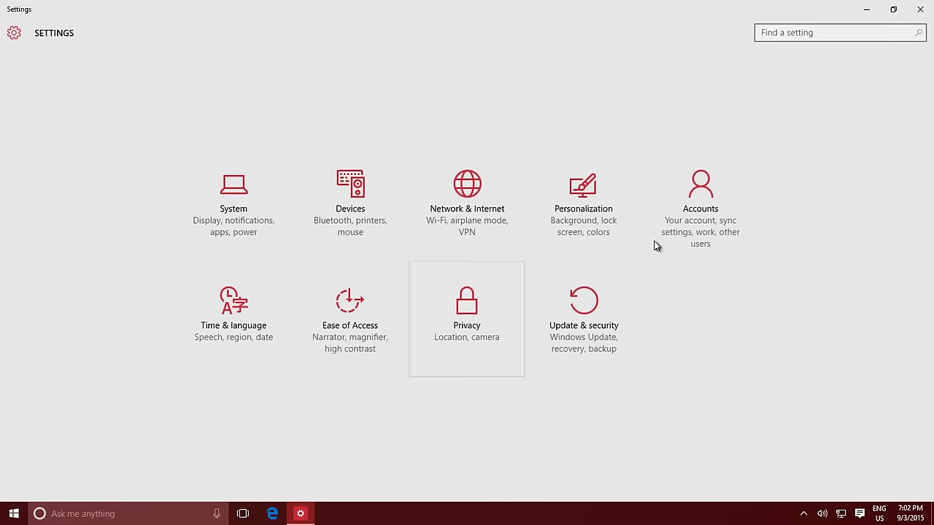
Step: Set coffee-owl-1600x900 from the Pictures folder as the account picture
{"action": "left_click", "coordinate": [693, 223]}
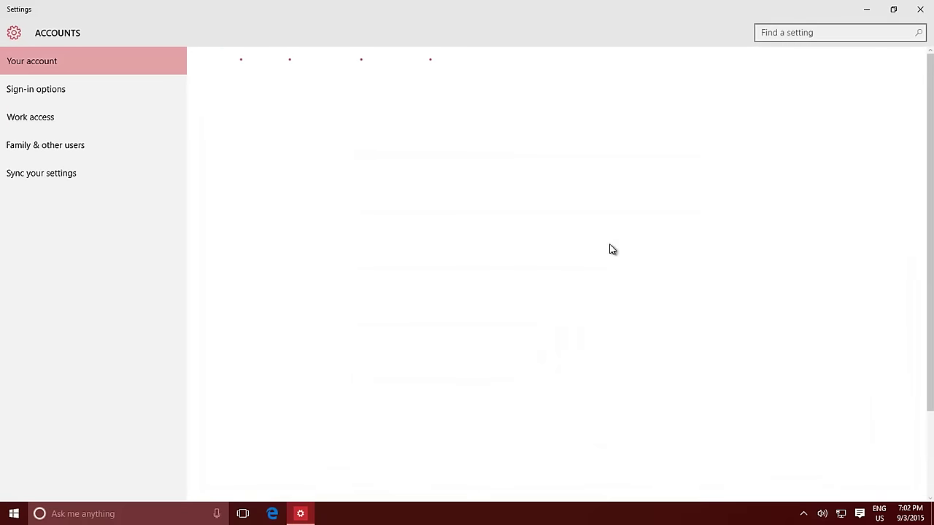
{"action": "left_click", "coordinate": [230, 385]}
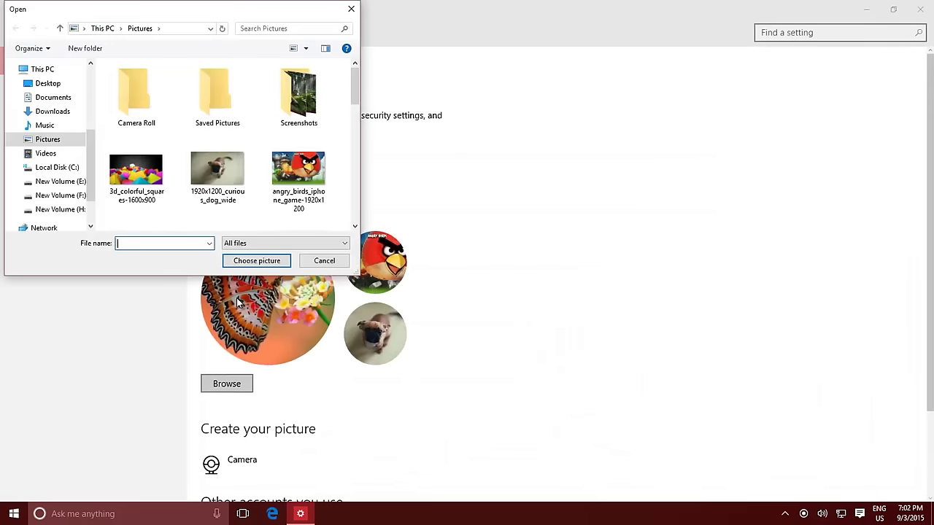
{"action": "left_click_drag", "start_coordinate": [356, 91], "coordinate": [355, 131]}
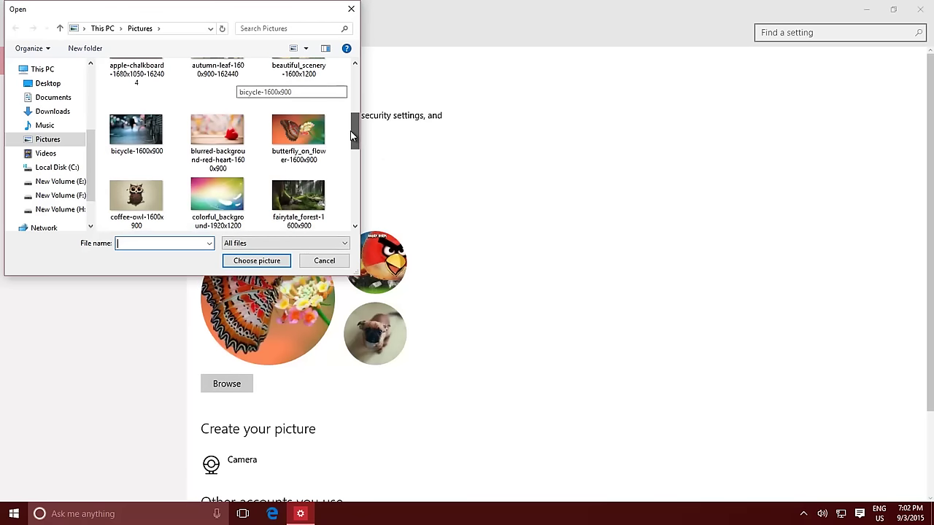
{"action": "left_click", "coordinate": [303, 155]}
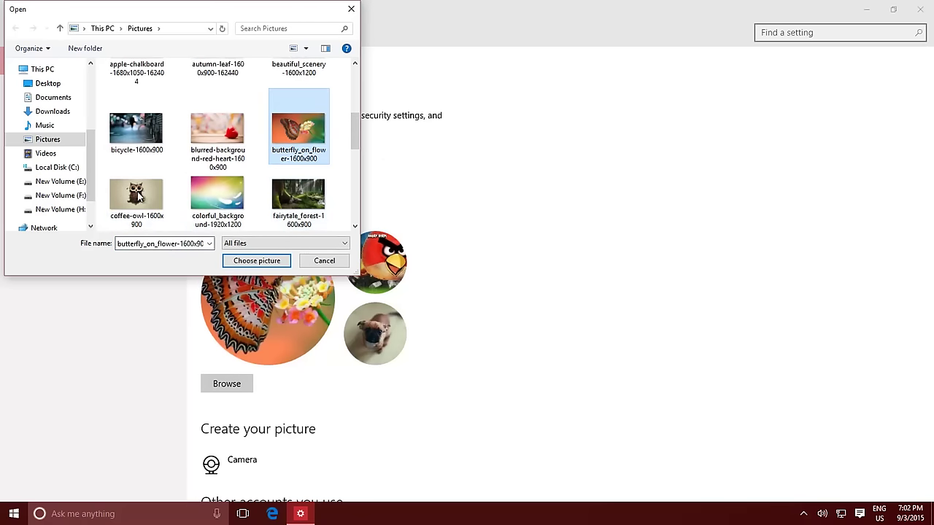
{"action": "left_click", "coordinate": [138, 197]}
{"action": "left_click", "coordinate": [256, 261]}
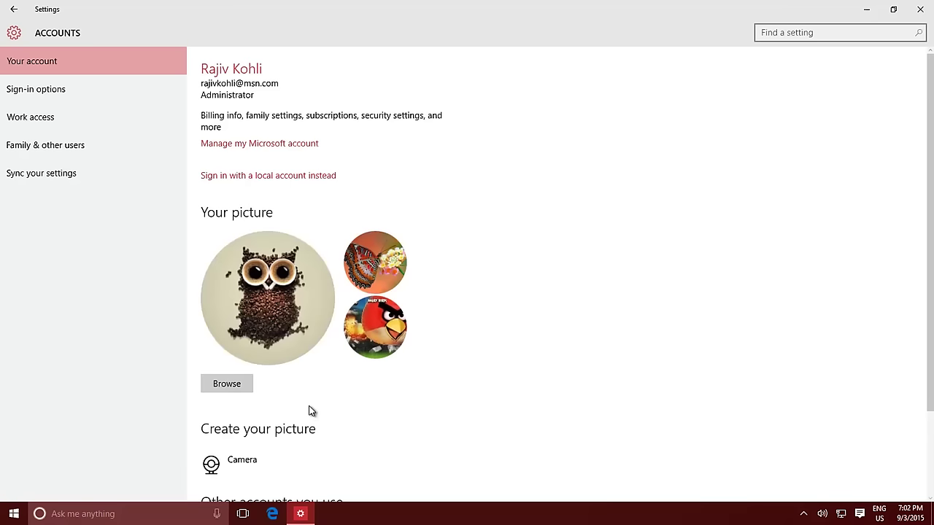
Step: Take a webcam photo in Camera, crop it tightly around the face, and accept it
{"action": "left_click", "coordinate": [239, 473]}
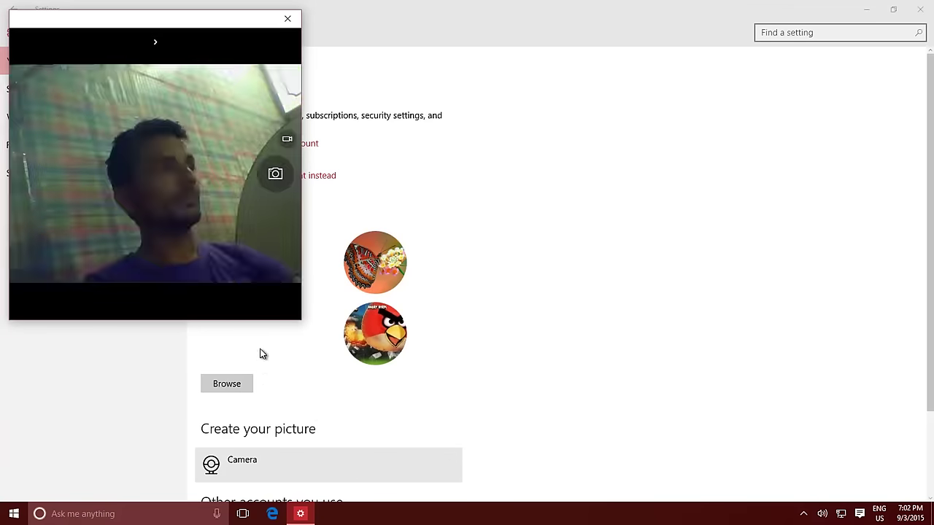
{"action": "left_click", "coordinate": [275, 181]}
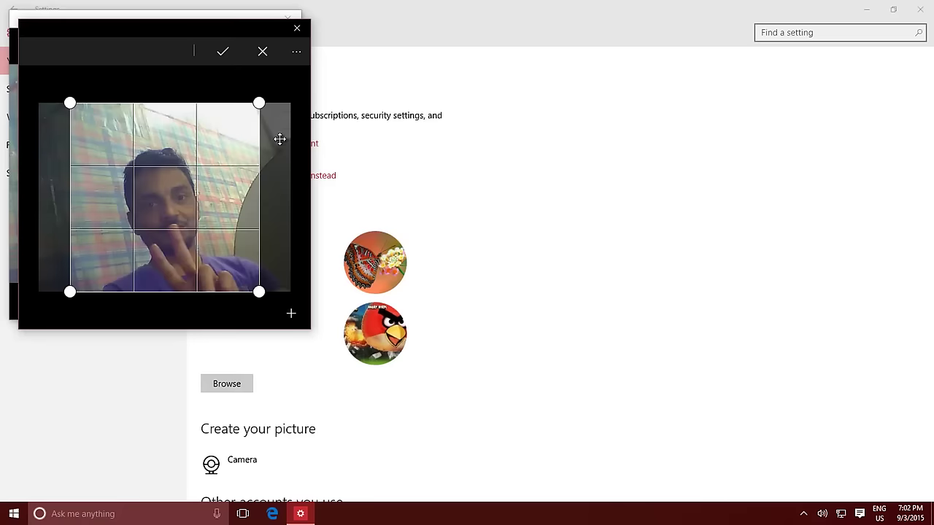
{"action": "left_click_drag", "start_coordinate": [259, 103], "coordinate": [269, 125]}
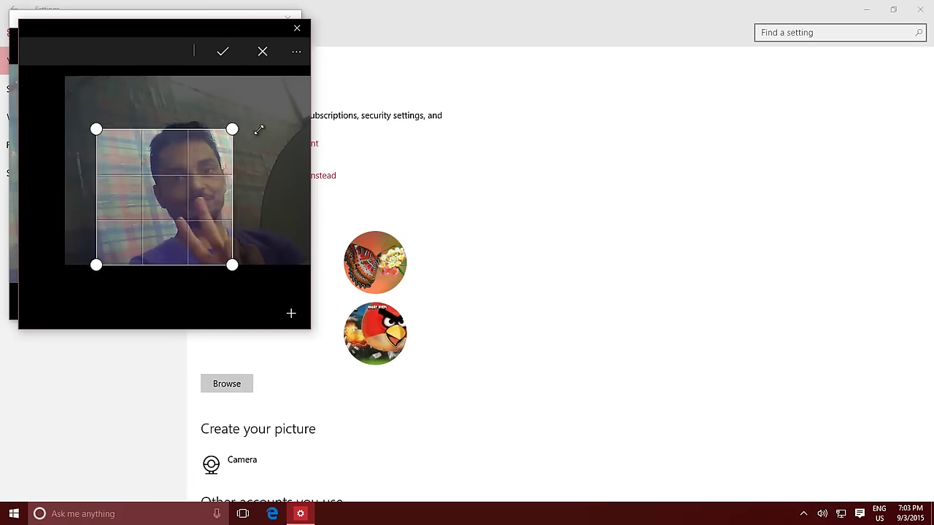
{"action": "left_click_drag", "start_coordinate": [86, 273], "coordinate": [92, 268]}
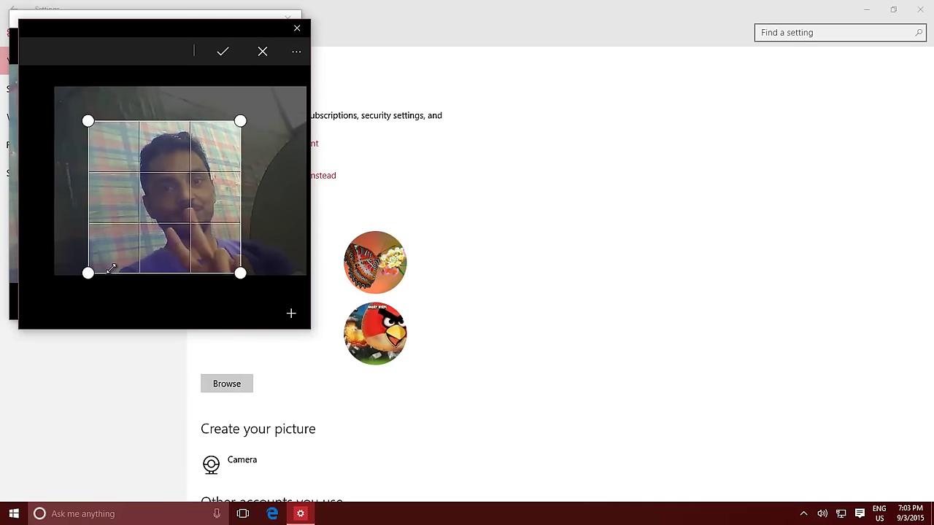
{"action": "mouse_move", "coordinate": [203, 223]}
{"action": "left_mouse_down"}
{"action": "mouse_move", "coordinate": [225, 248]}
{"action": "mouse_move", "coordinate": [184, 199]}
{"action": "left_mouse_up"}
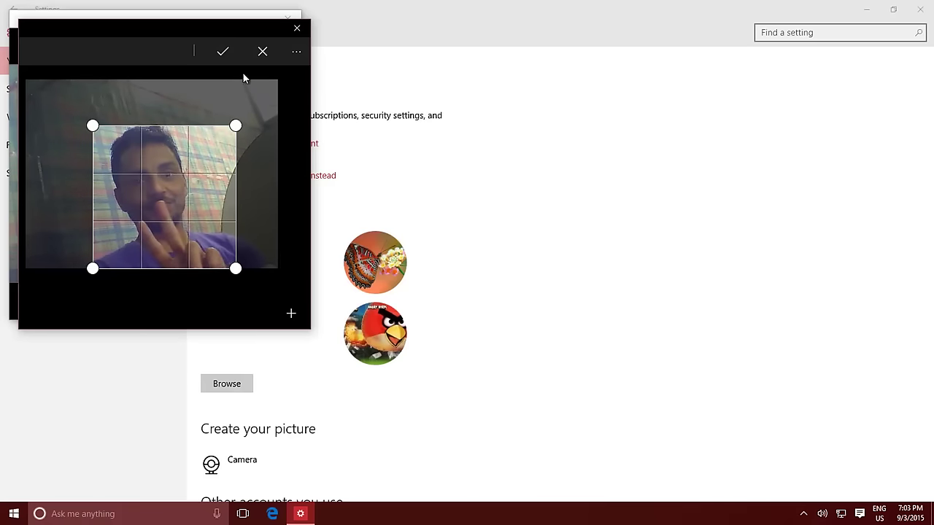
{"action": "left_click", "coordinate": [222, 55]}
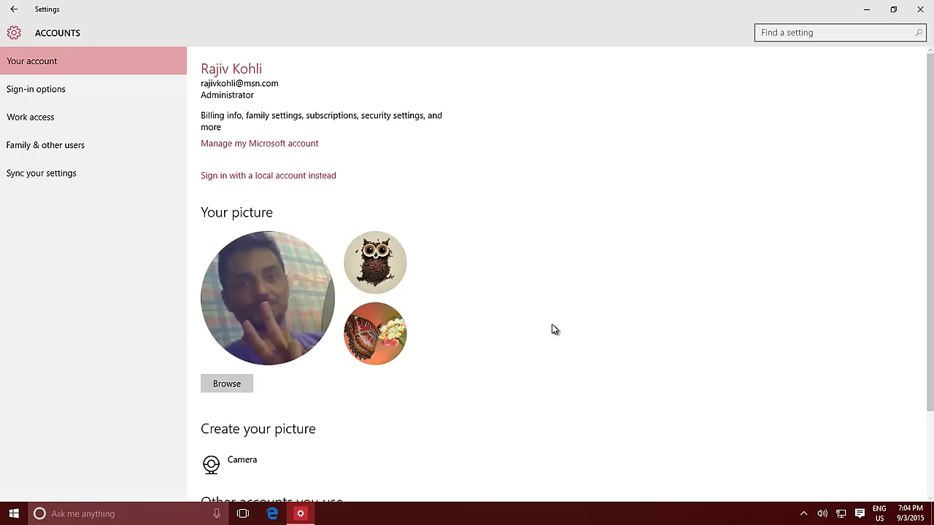
Step: Record a few seconds of webcam video in Camera and accept it as the account video
{"action": "left_click", "coordinate": [230, 465]}
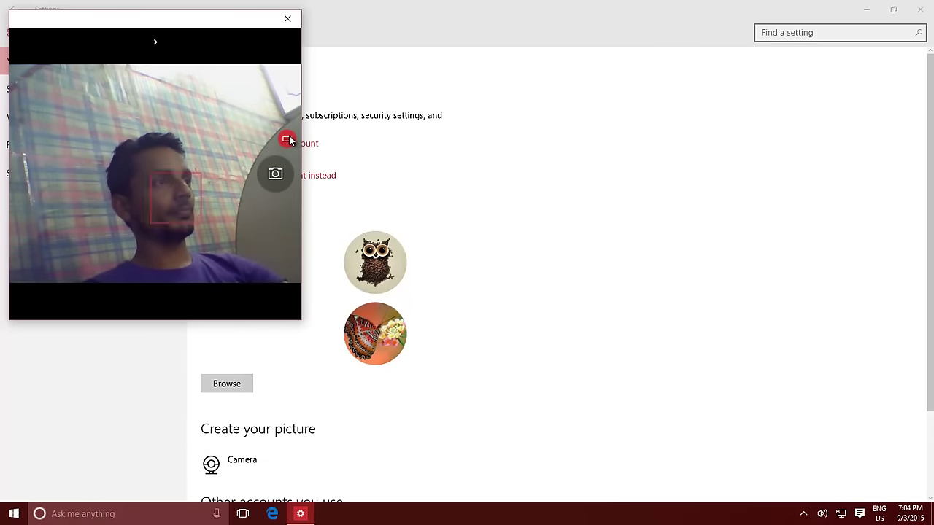
{"action": "left_click", "coordinate": [288, 139]}
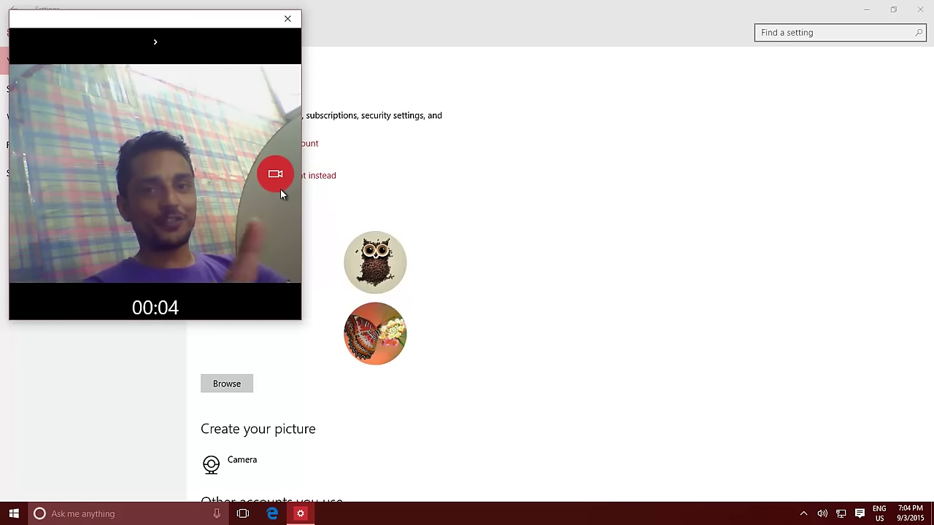
{"action": "left_click", "coordinate": [282, 176]}
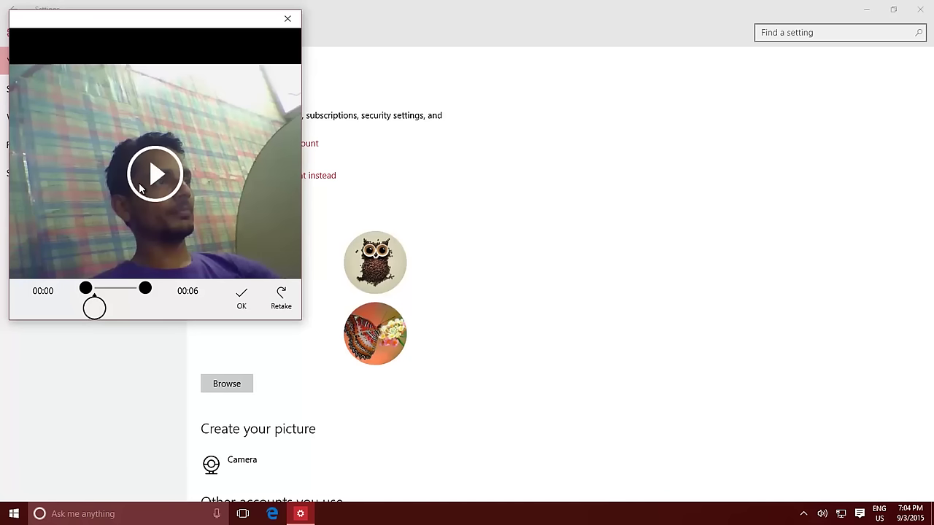
{"action": "left_click", "coordinate": [241, 299]}
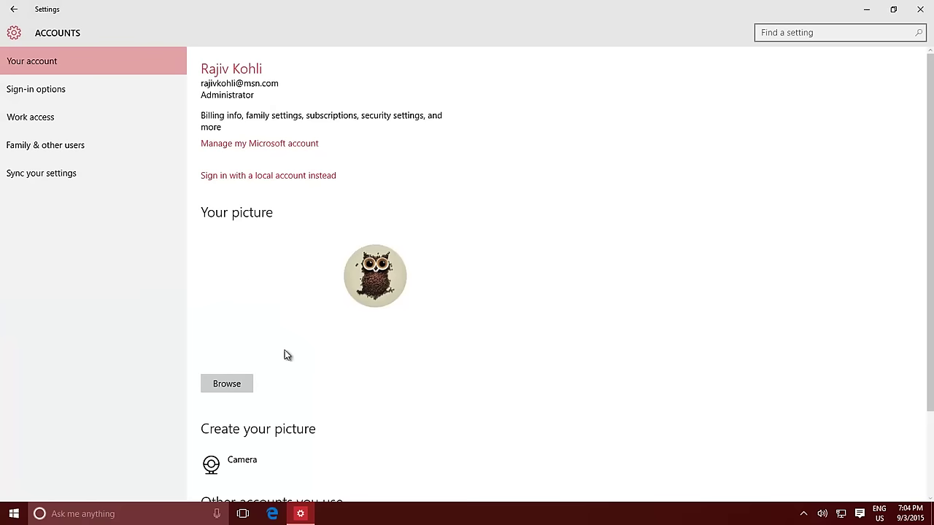
Step: Lock the PC, check the new account video on the sign-in screen, and enter the account password
{"action": "left_click", "coordinate": [920, 9]}
{"action": "left_click", "coordinate": [13, 514]}
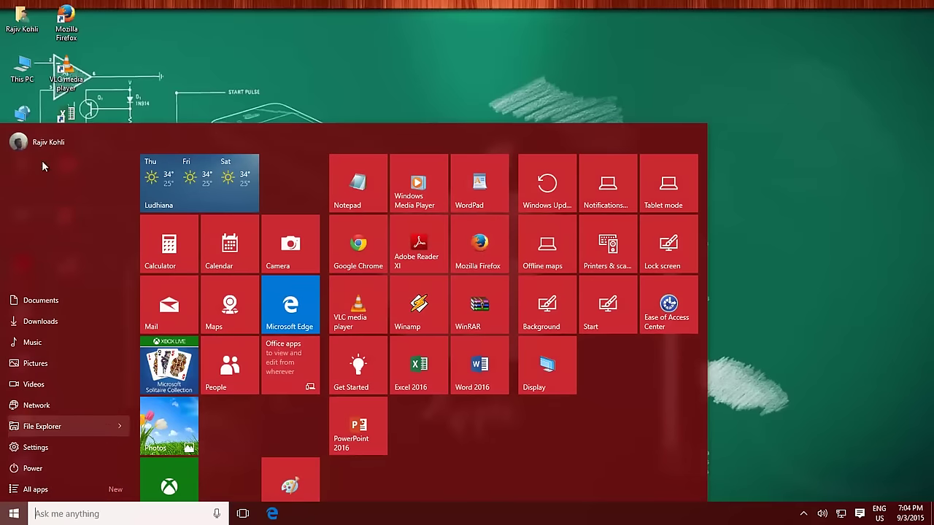
{"action": "left_click", "coordinate": [43, 140]}
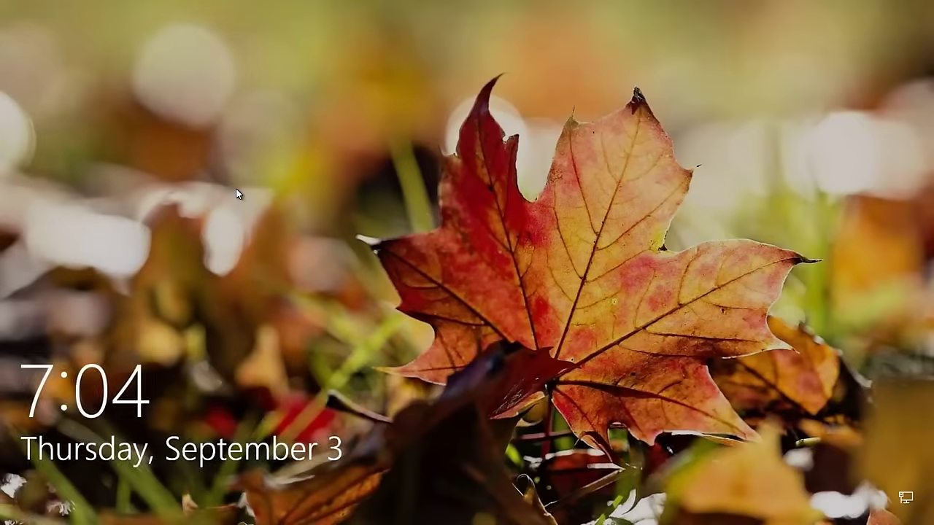
{"action": "left_click", "coordinate": [237, 187]}
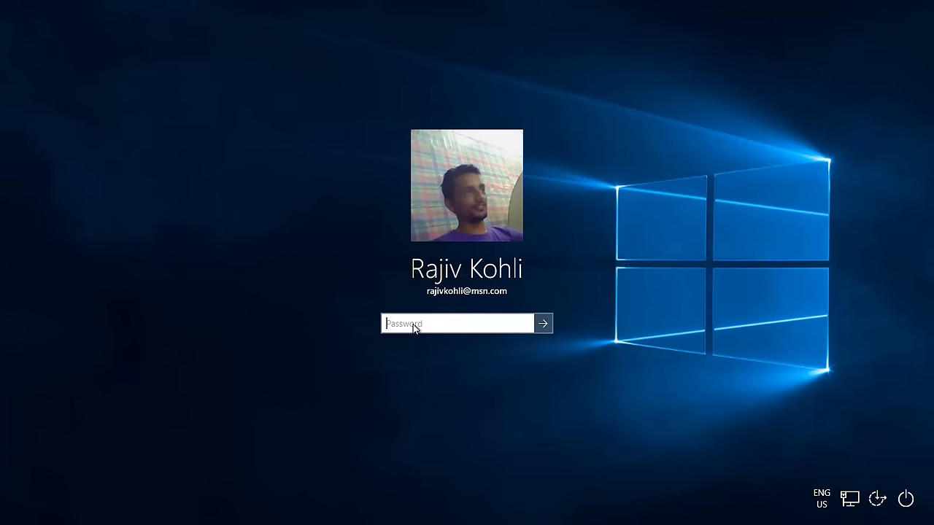
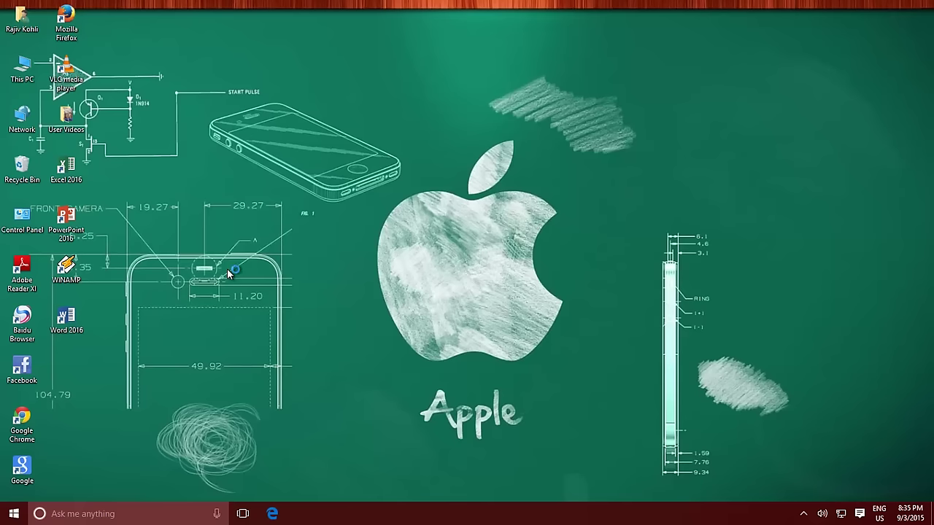
{"action": "double_click", "coordinate": [67, 121]}
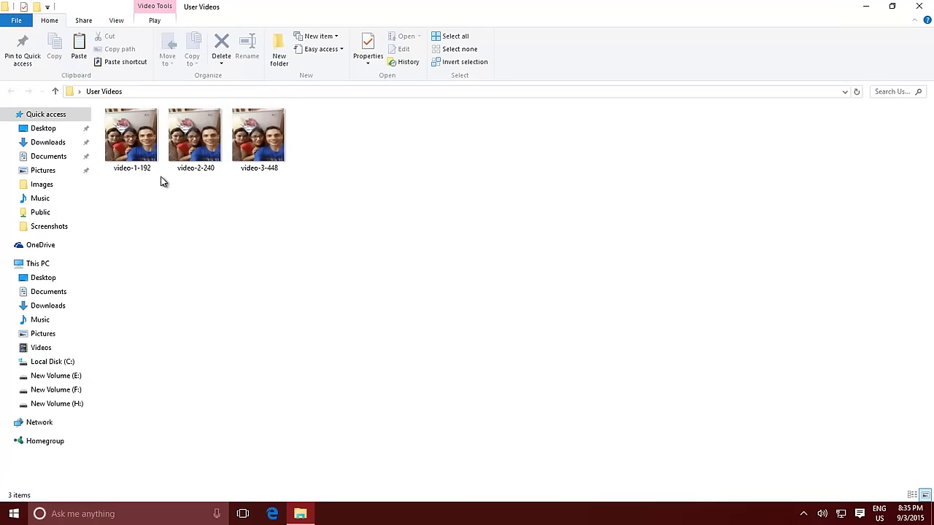
{"action": "right_click", "coordinate": [139, 155]}
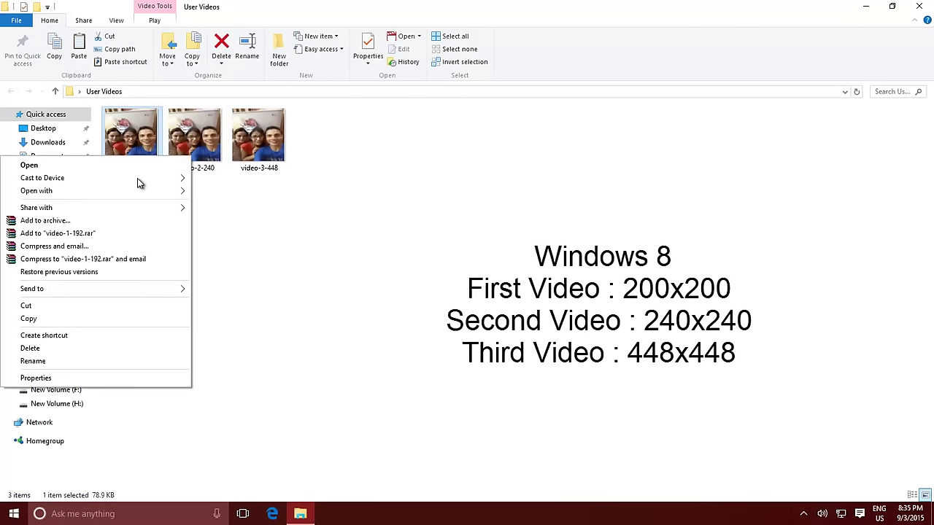
{"action": "left_click", "coordinate": [122, 380]}
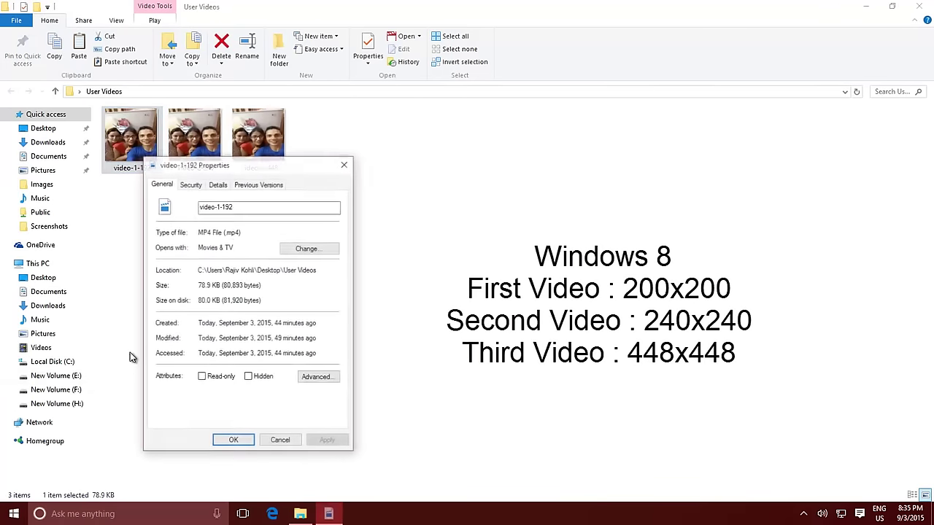
{"action": "left_click", "coordinate": [219, 187]}
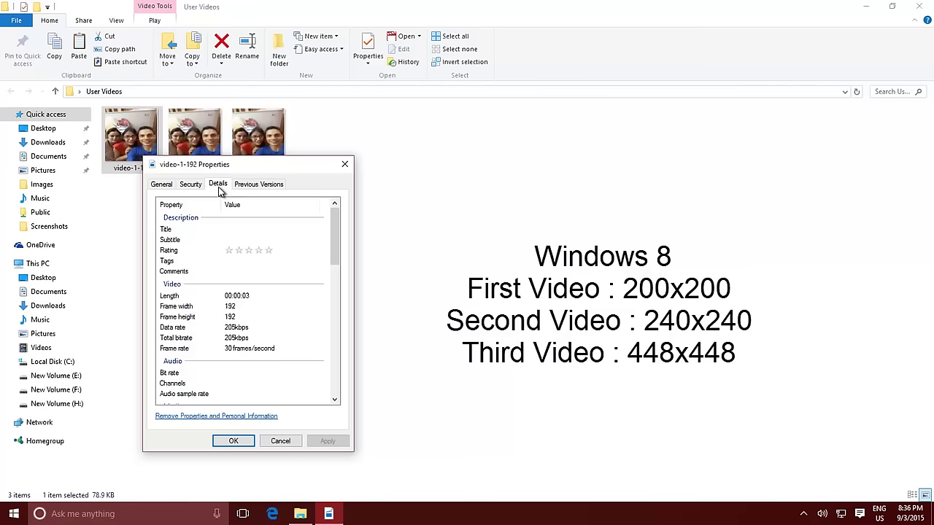
{"action": "left_click", "coordinate": [345, 165]}
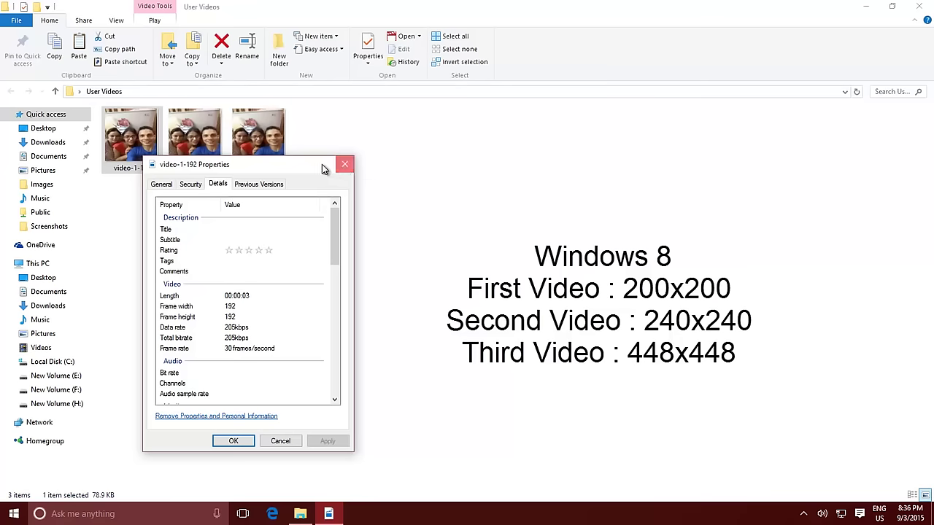
{"action": "right_click", "coordinate": [207, 146]}
{"action": "left_click", "coordinate": [161, 366]}
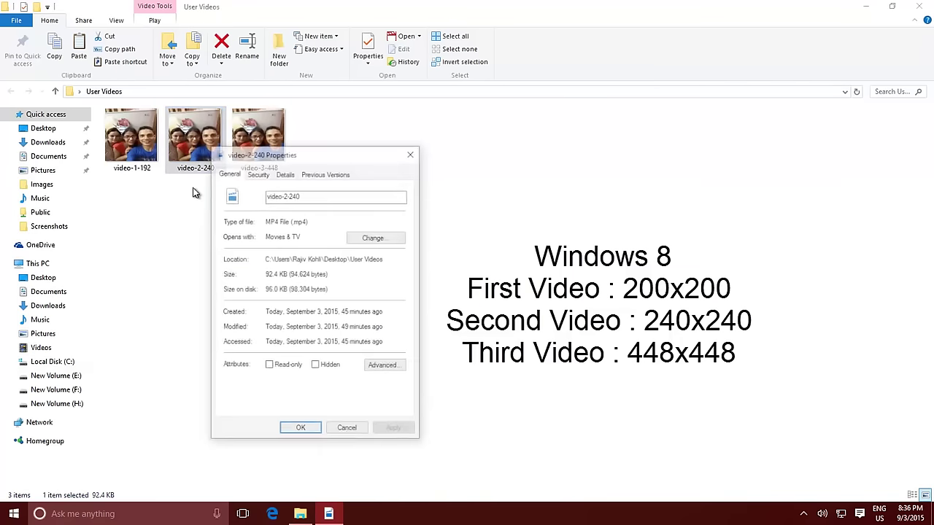
{"action": "left_click", "coordinate": [284, 172]}
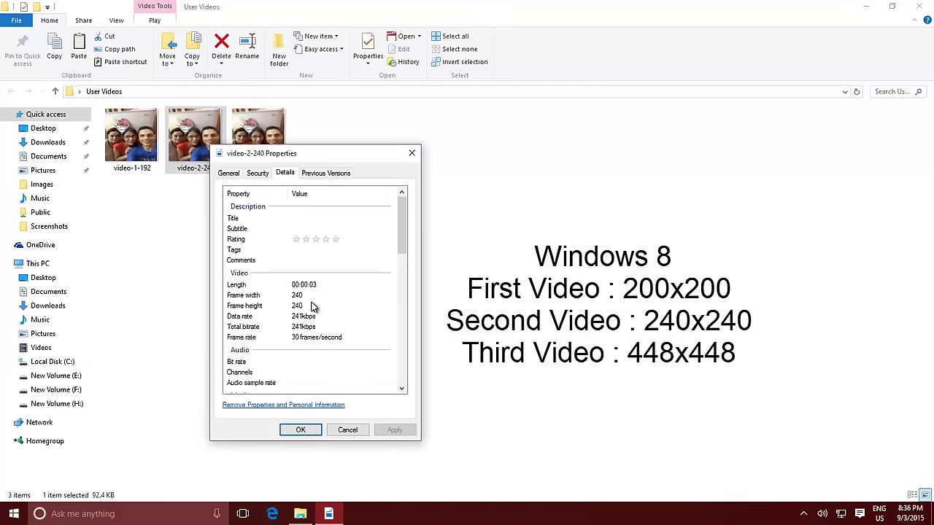
{"action": "left_click", "coordinate": [347, 430]}
{"action": "right_click", "coordinate": [246, 153]}
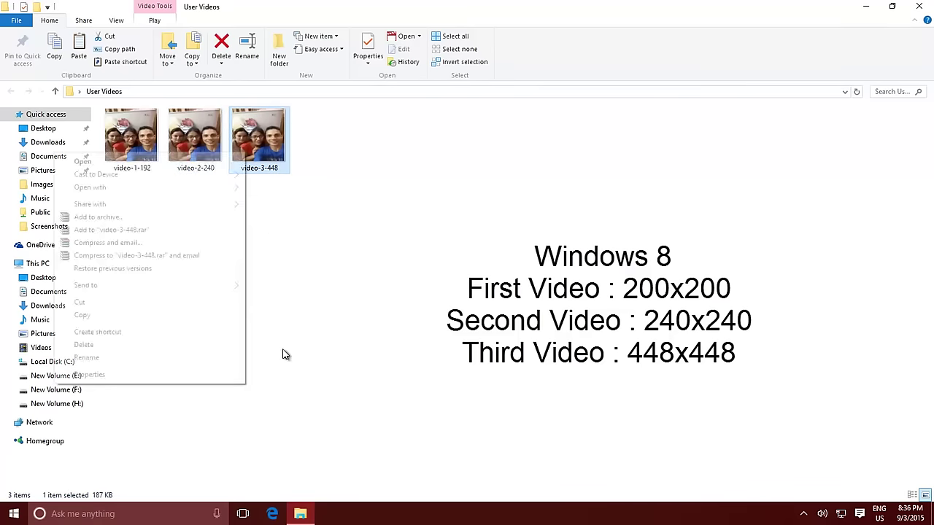
{"action": "left_click", "coordinate": [189, 377]}
{"action": "left_click", "coordinate": [326, 186]}
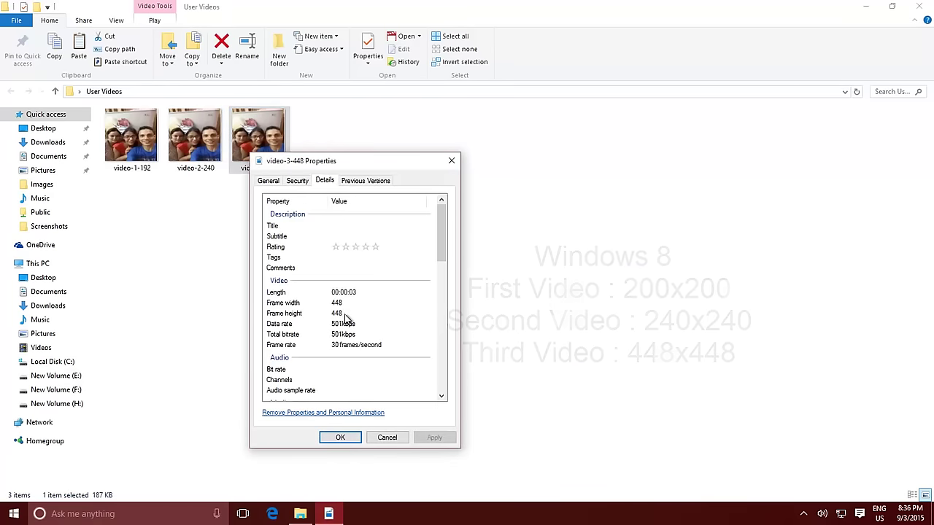
{"action": "left_click", "coordinate": [383, 439]}
{"action": "left_click", "coordinate": [285, 242]}
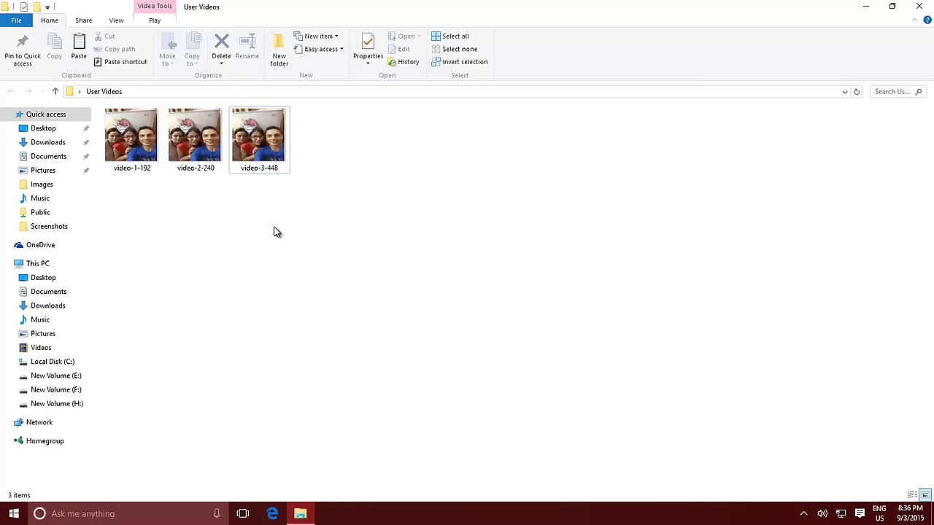
Step: In Folder Options, show hidden files, folders and drives and stop hiding protected operating system files
{"action": "left_click", "coordinate": [116, 23]}
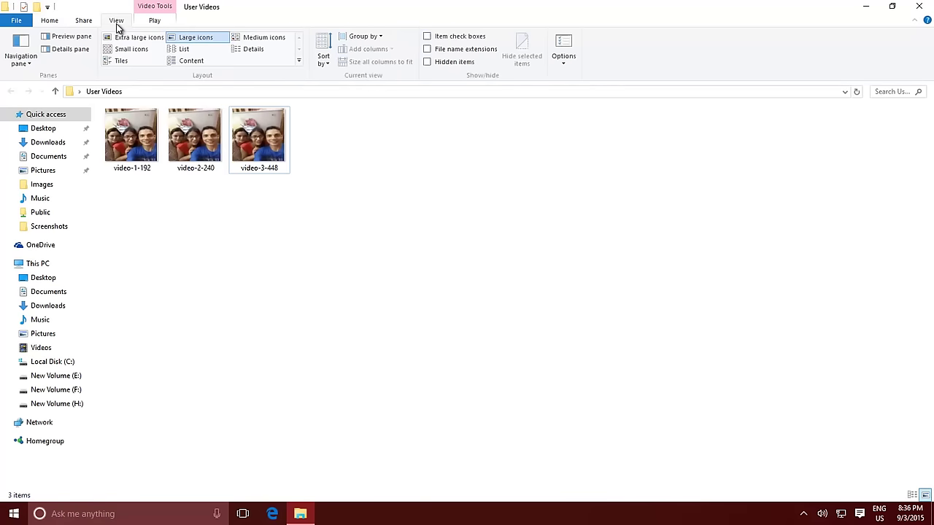
{"action": "left_click", "coordinate": [563, 65]}
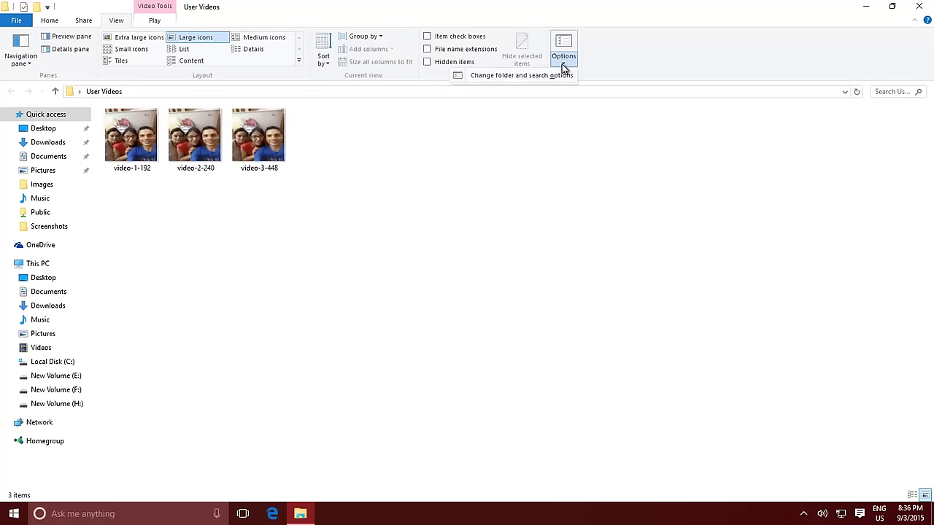
{"action": "left_click", "coordinate": [521, 76]}
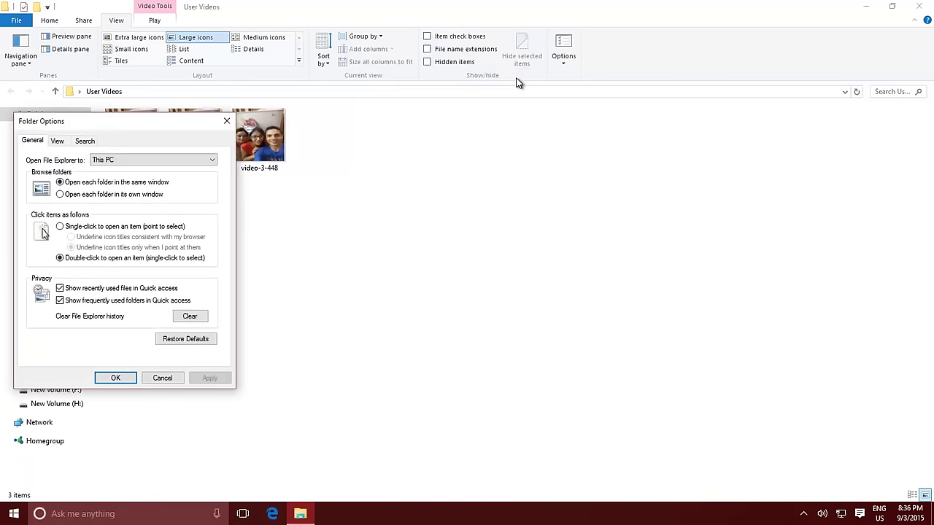
{"action": "left_click", "coordinate": [63, 146]}
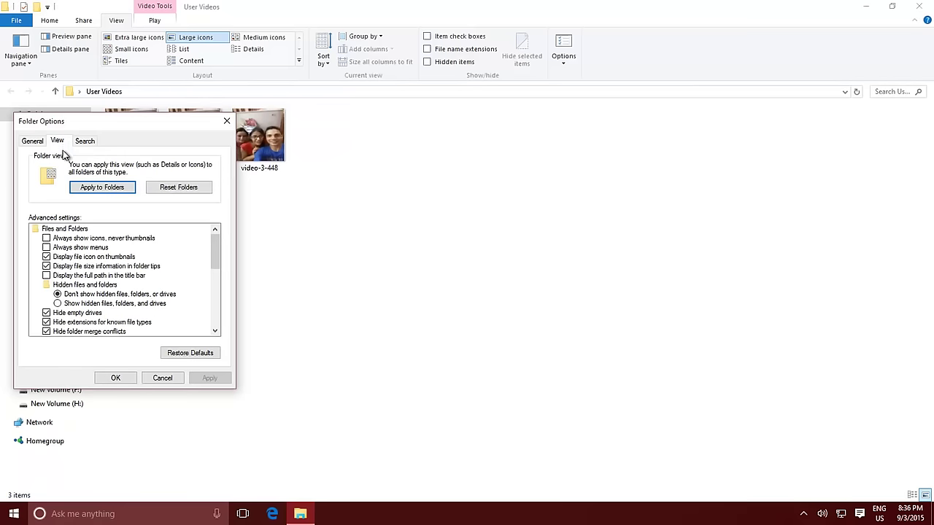
{"action": "left_click", "coordinate": [72, 305]}
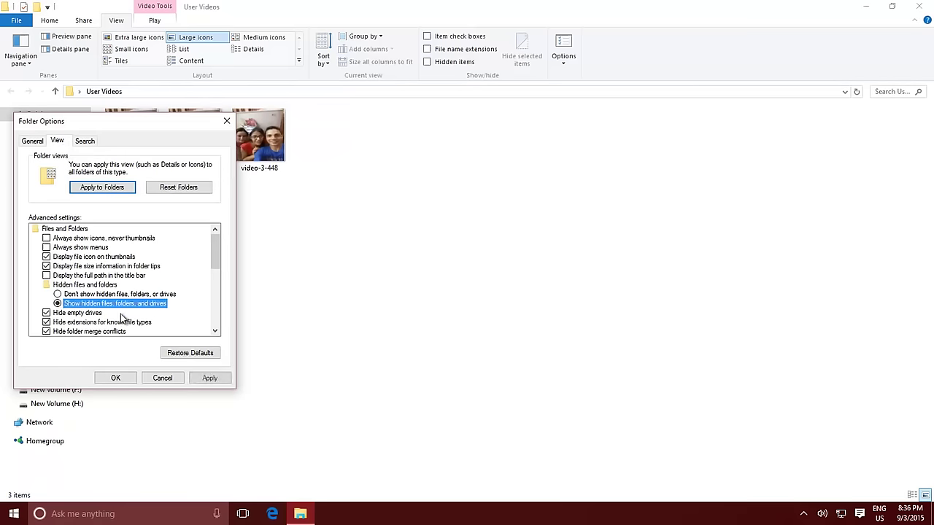
{"action": "left_click", "coordinate": [215, 334]}
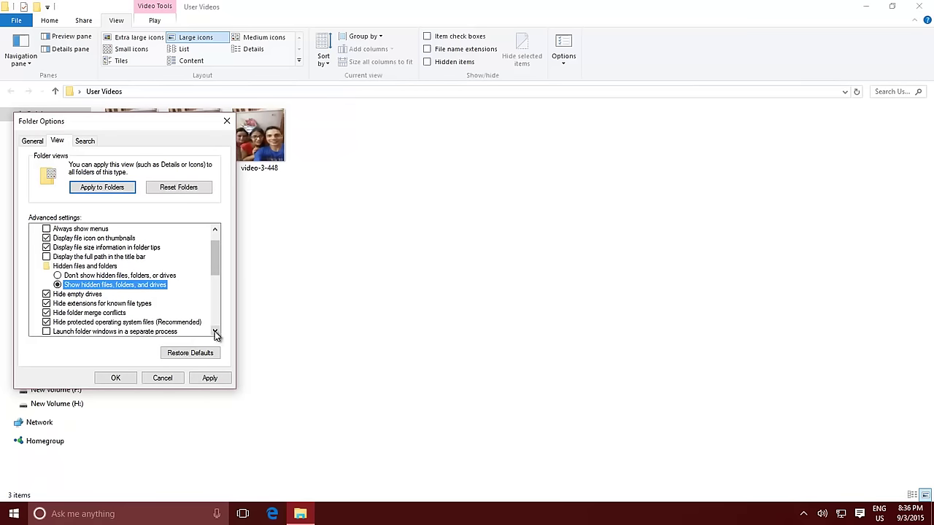
{"action": "left_click", "coordinate": [215, 334]}
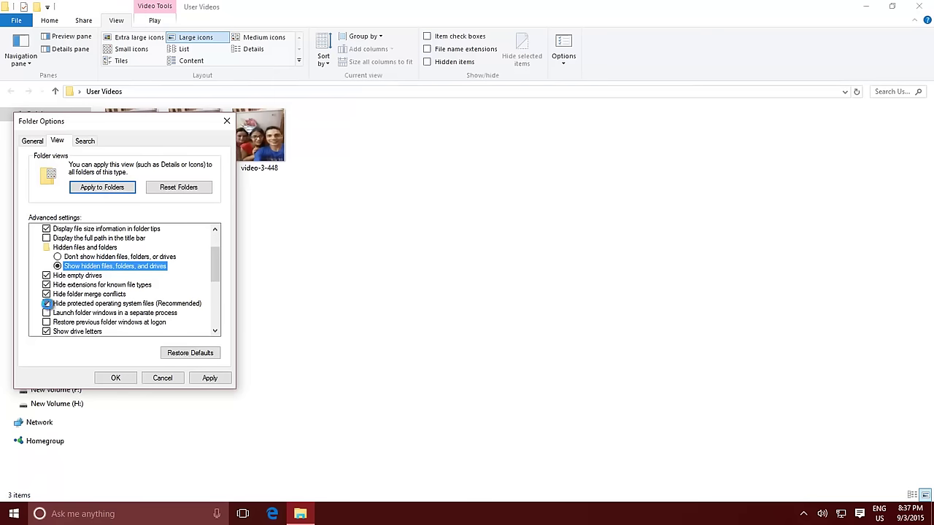
{"action": "left_click", "coordinate": [47, 303]}
{"action": "left_click", "coordinate": [554, 275]}
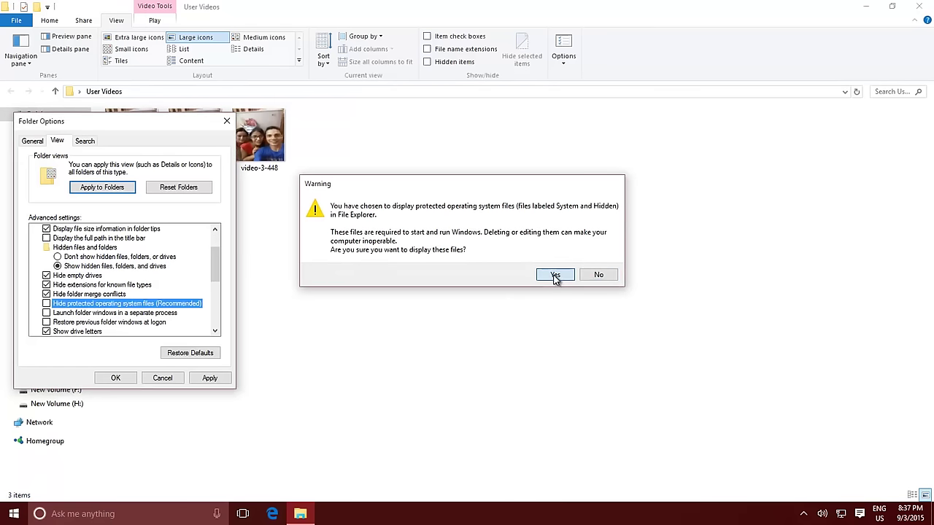
{"action": "left_click", "coordinate": [110, 377]}
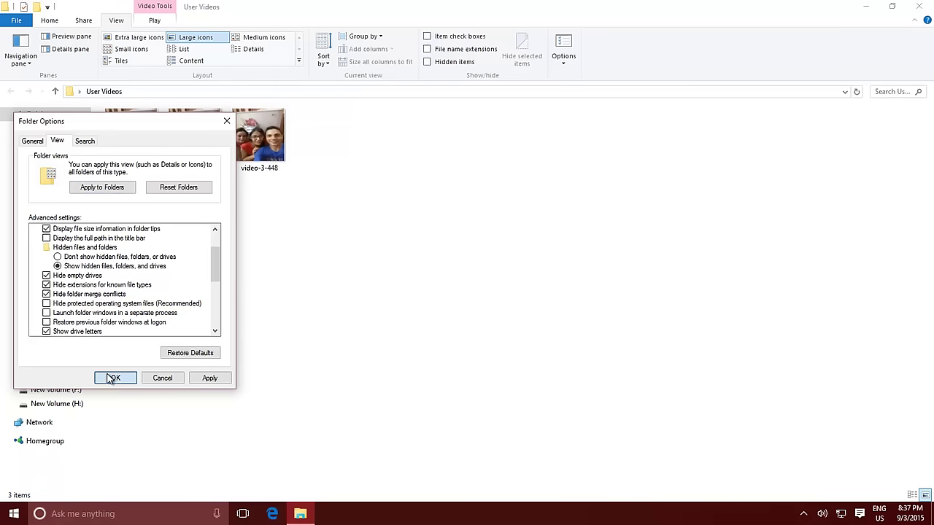
Step: Browse C: > Users > Public > Public Account Pictures > the account's S-1-5-21 folder
{"action": "left_click", "coordinate": [111, 377]}
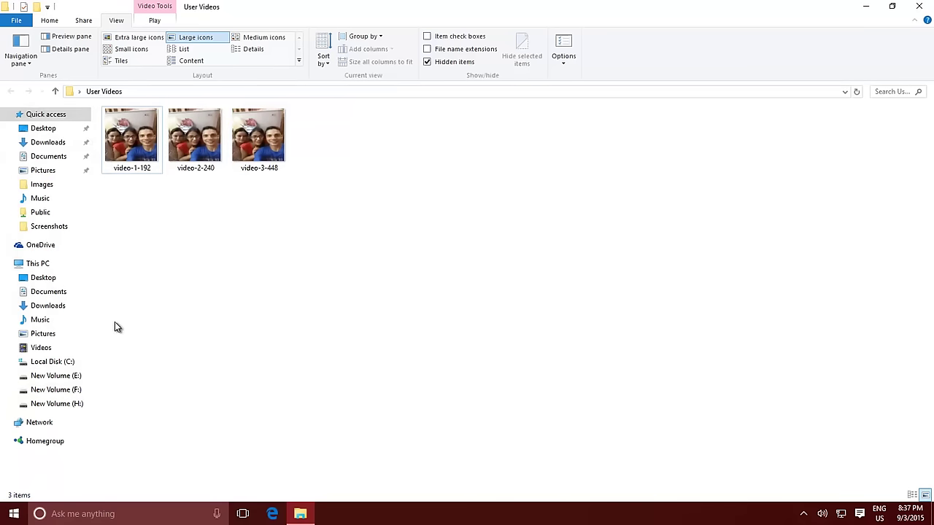
{"action": "left_click", "coordinate": [64, 362]}
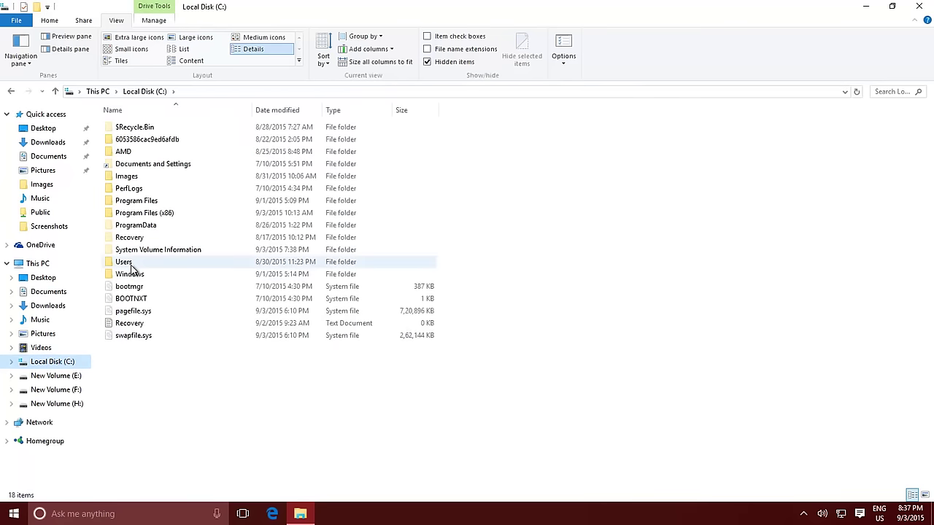
{"action": "double_click", "coordinate": [124, 261]}
{"action": "double_click", "coordinate": [122, 176]}
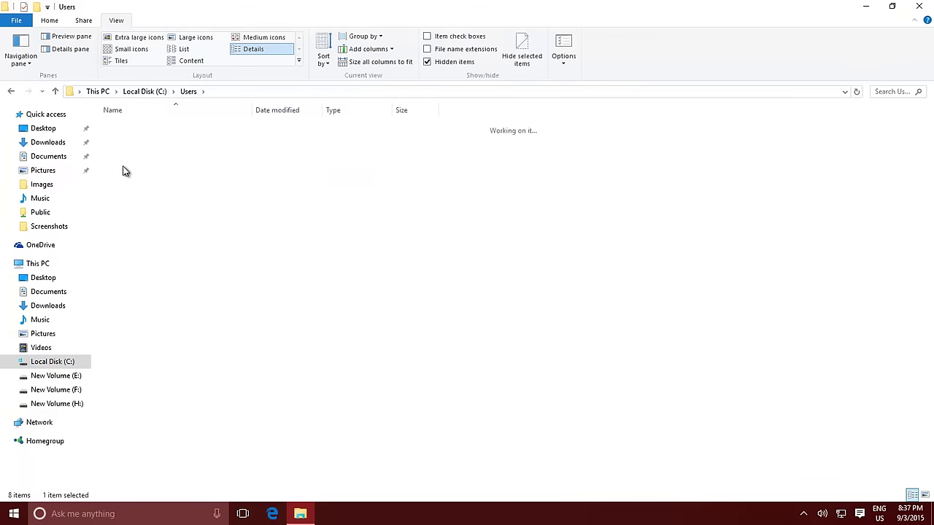
{"action": "double_click", "coordinate": [133, 139]}
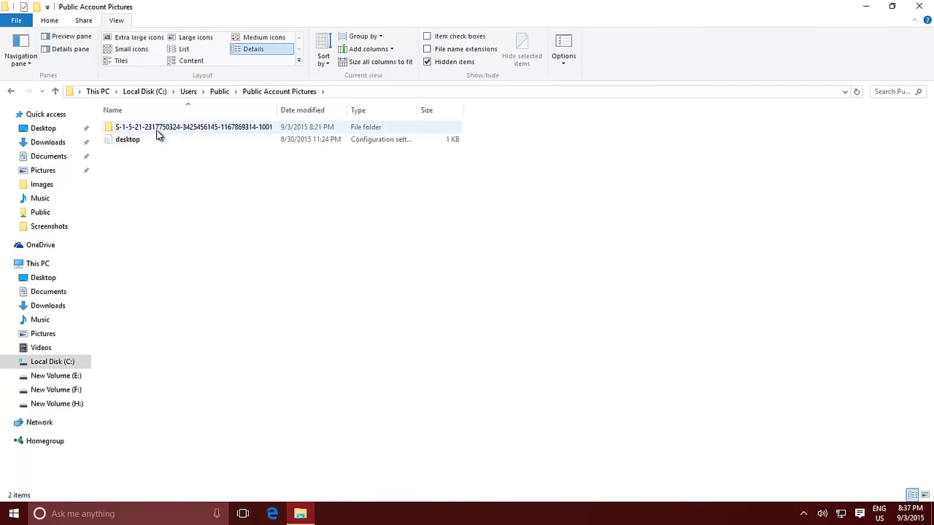
{"action": "double_click", "coordinate": [157, 128]}
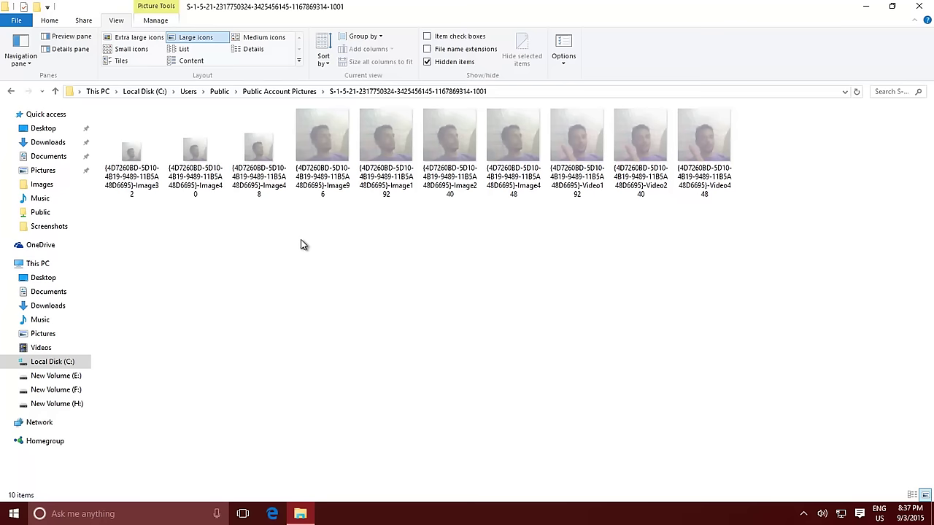
Step: Grant Everyone full control on the S-1-5-21 picture folder through Advanced Security settings
{"action": "right_click", "coordinate": [304, 242]}
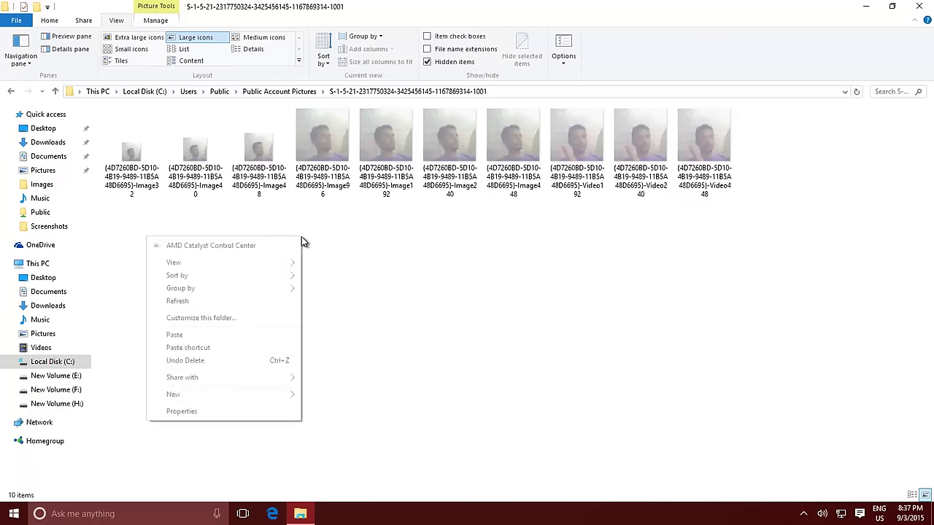
{"action": "left_click", "coordinate": [233, 412]}
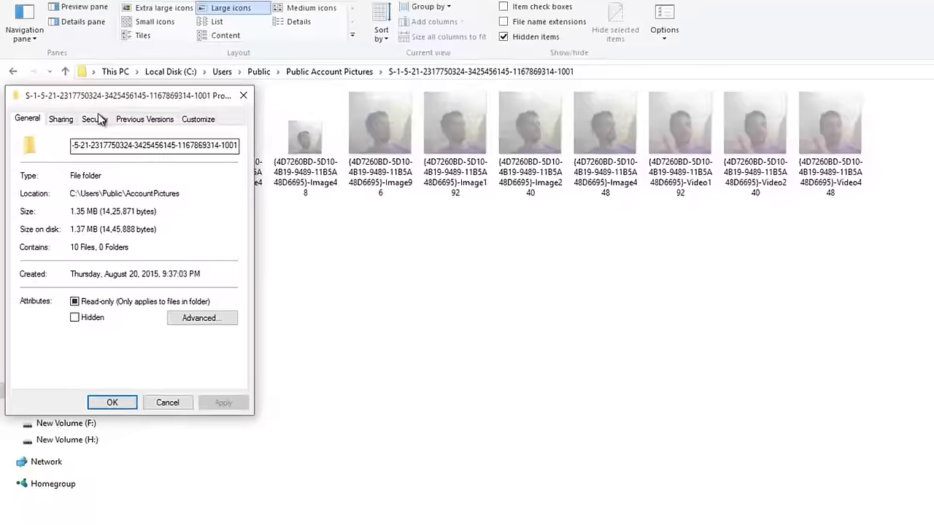
{"action": "left_click", "coordinate": [80, 132]}
{"action": "left_click", "coordinate": [281, 252]}
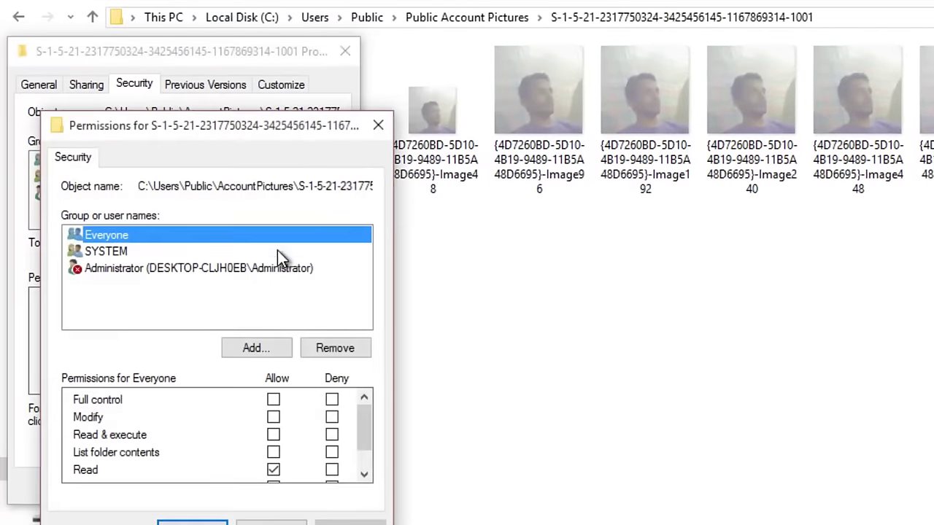
{"action": "left_click", "coordinate": [294, 413]}
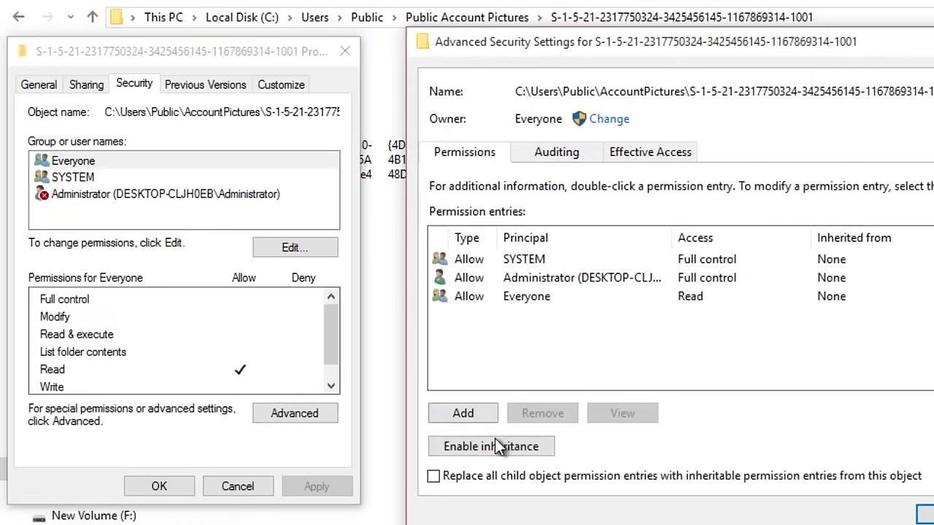
{"action": "left_click", "coordinate": [522, 297]}
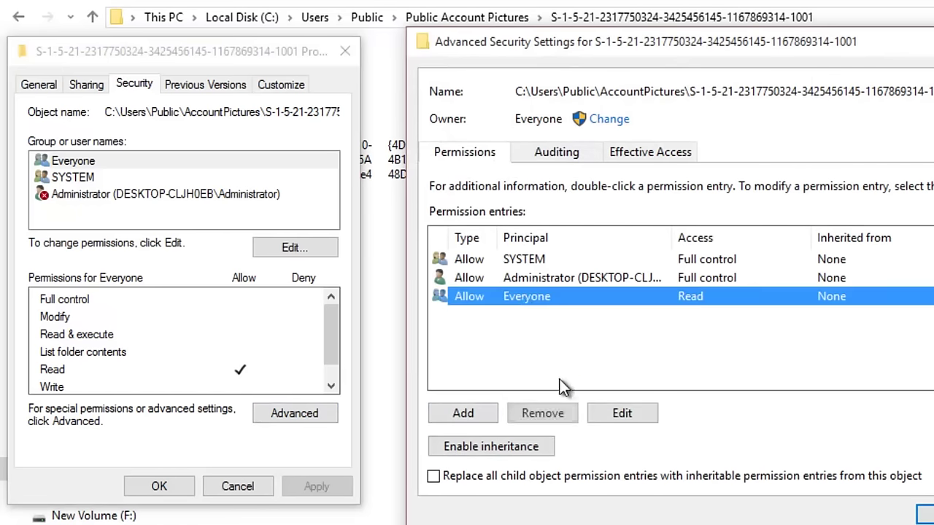
{"action": "left_click", "coordinate": [615, 412]}
{"action": "left_click", "coordinate": [425, 211]}
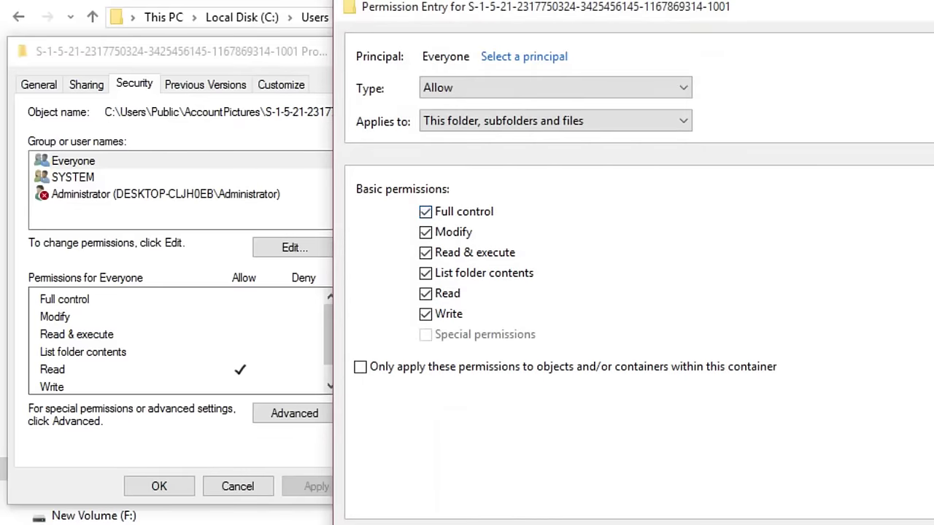
{"action": "left_click", "coordinate": [824, 481]}
{"action": "left_click", "coordinate": [766, 452]}
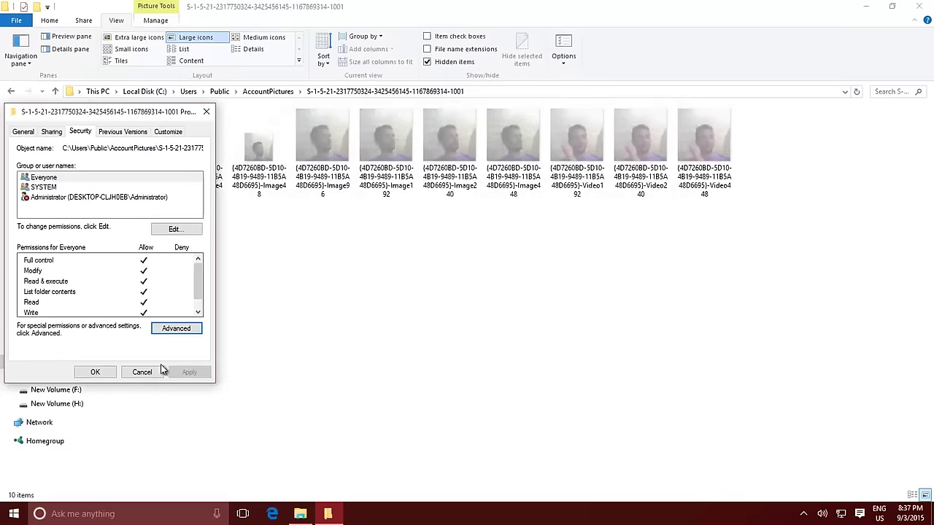
{"action": "left_click", "coordinate": [96, 374]}
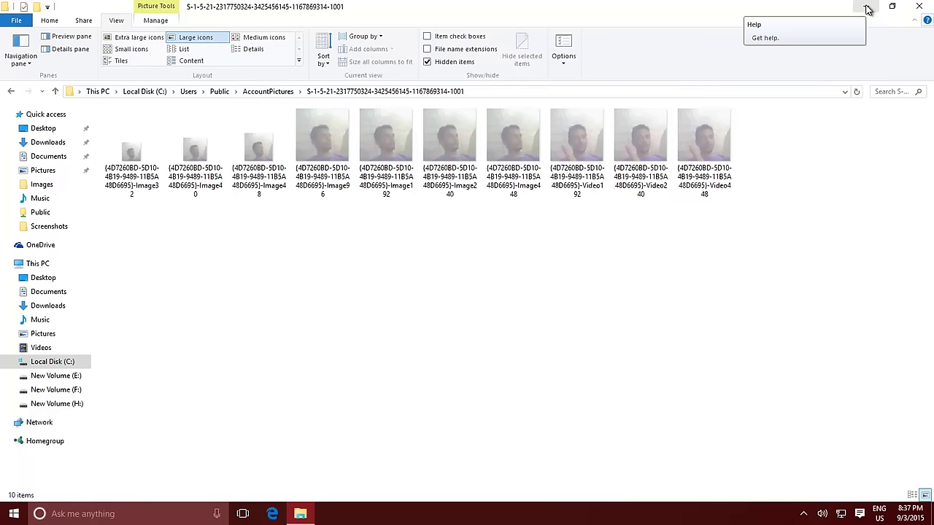
Step: Cut the three custom videos from User Videos and paste them into the AccountPictures folder
{"action": "left_click", "coordinate": [866, 9]}
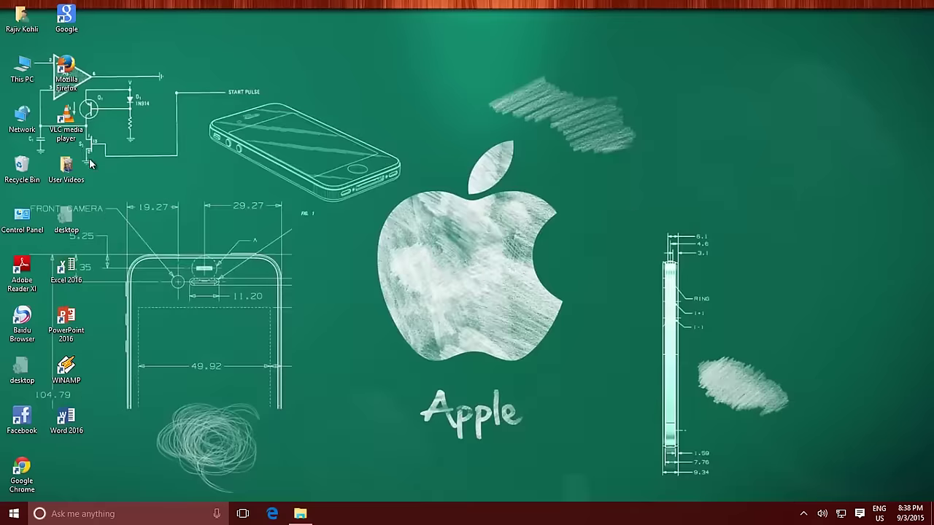
{"action": "double_click", "coordinate": [66, 166]}
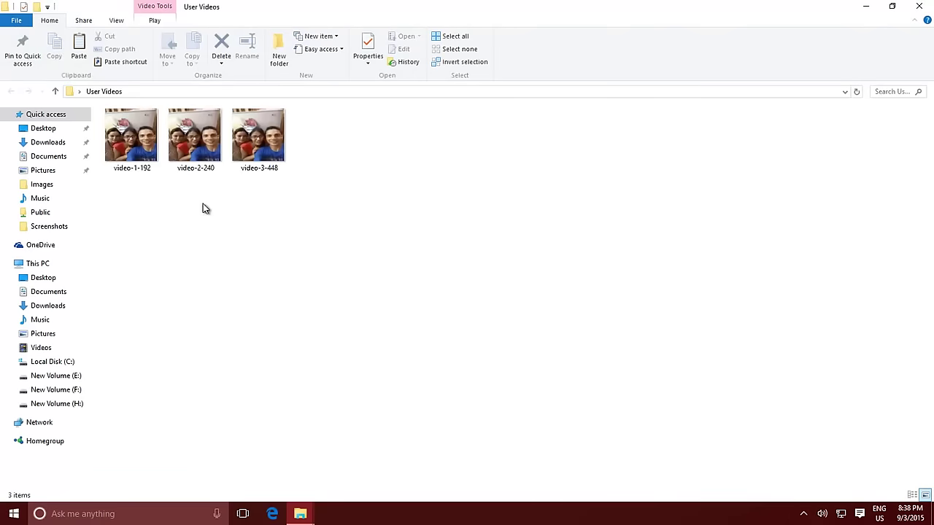
{"action": "left_click_drag", "start_coordinate": [282, 201], "coordinate": [106, 132]}
{"action": "right_click", "coordinate": [189, 134]}
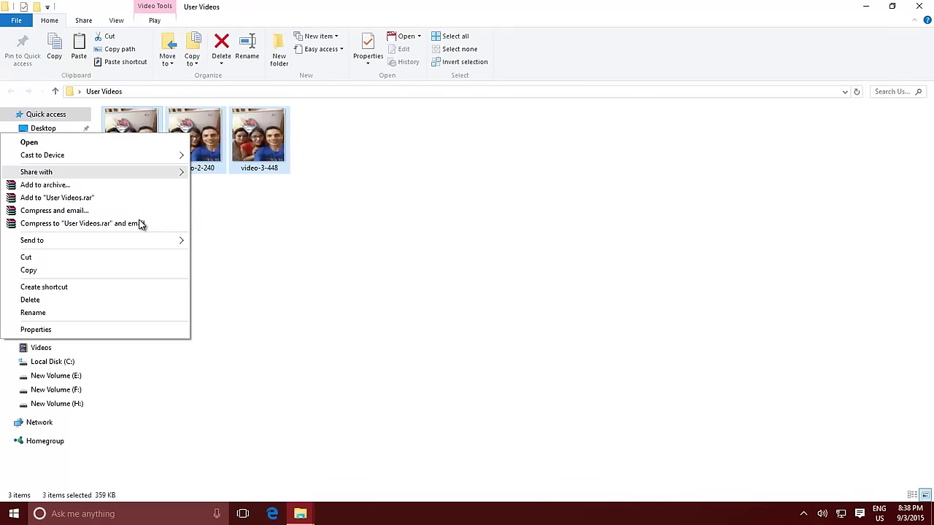
{"action": "left_click", "coordinate": [87, 261]}
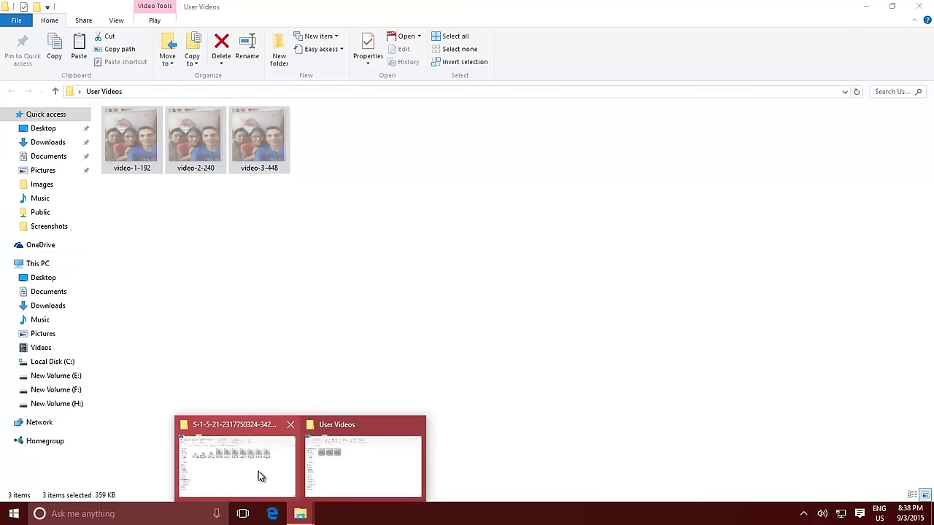
{"action": "left_click", "coordinate": [258, 471]}
{"action": "right_click", "coordinate": [413, 255]}
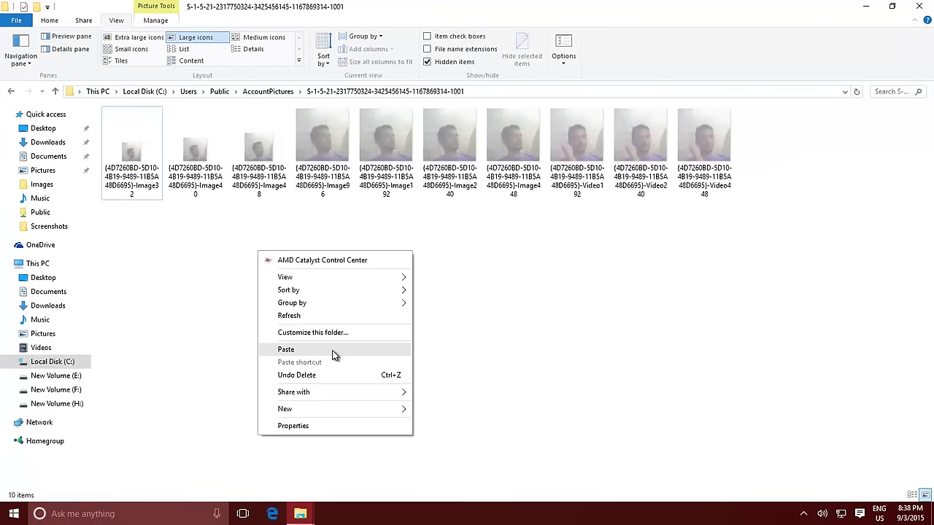
{"action": "left_click", "coordinate": [334, 350]}
{"action": "left_click", "coordinate": [660, 246]}
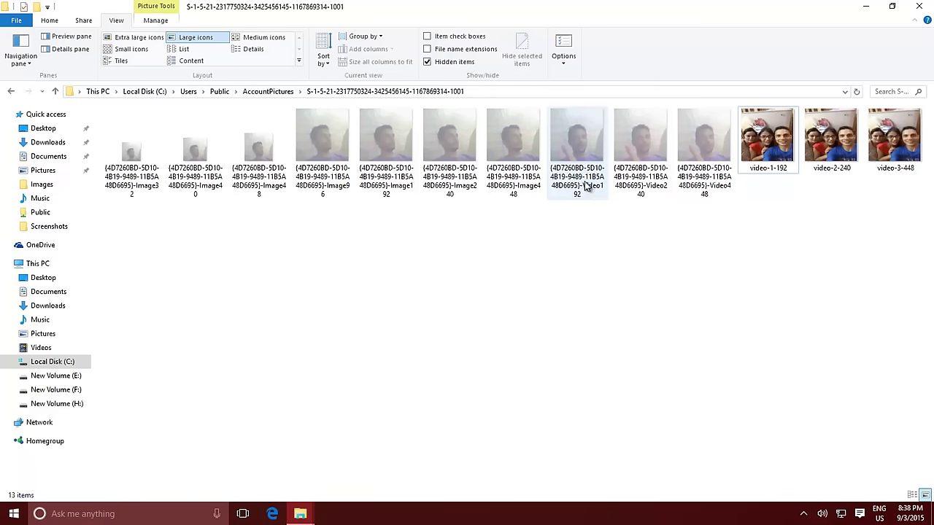
{"action": "mouse_move", "coordinate": [576, 153]}
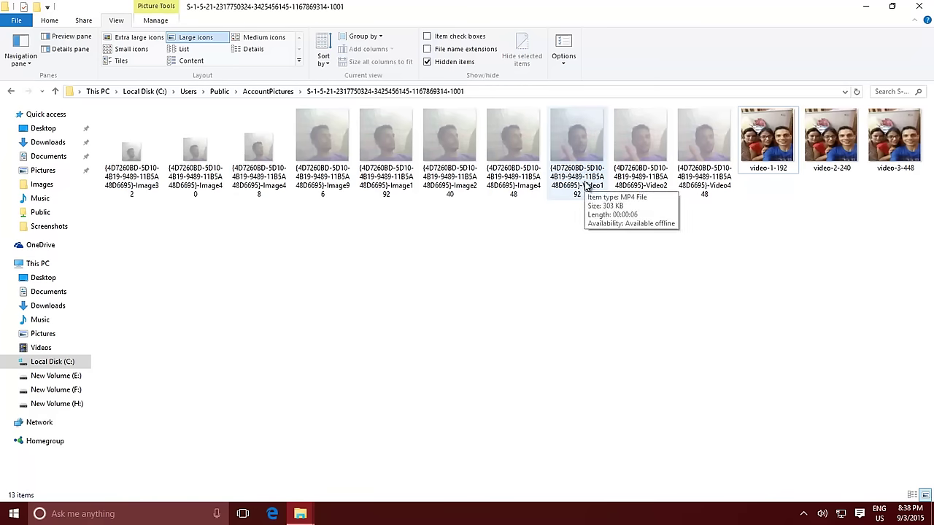
Step: Copy the system Video192 file's name, then rename that file to 1, confirming Yes
{"action": "right_click", "coordinate": [585, 186]}
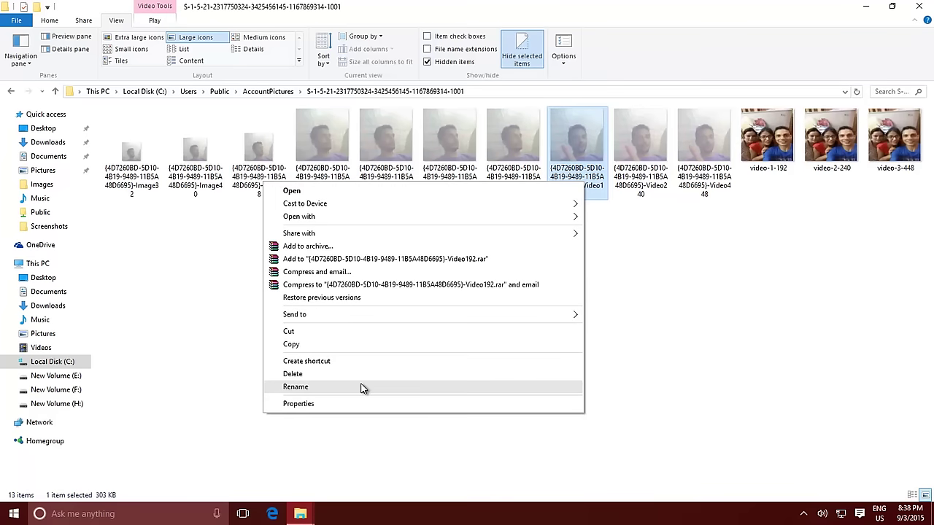
{"action": "left_click", "coordinate": [362, 388]}
{"action": "right_click", "coordinate": [580, 187]}
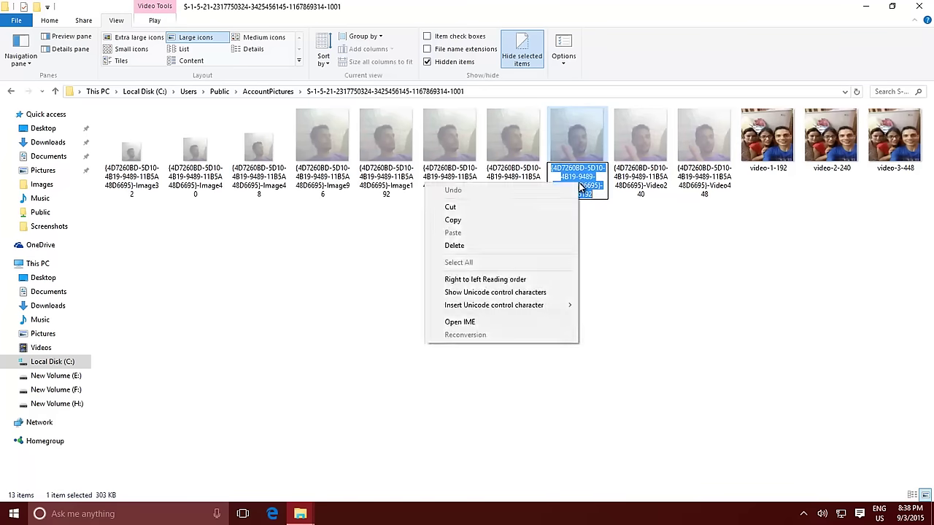
{"action": "left_click", "coordinate": [503, 222]}
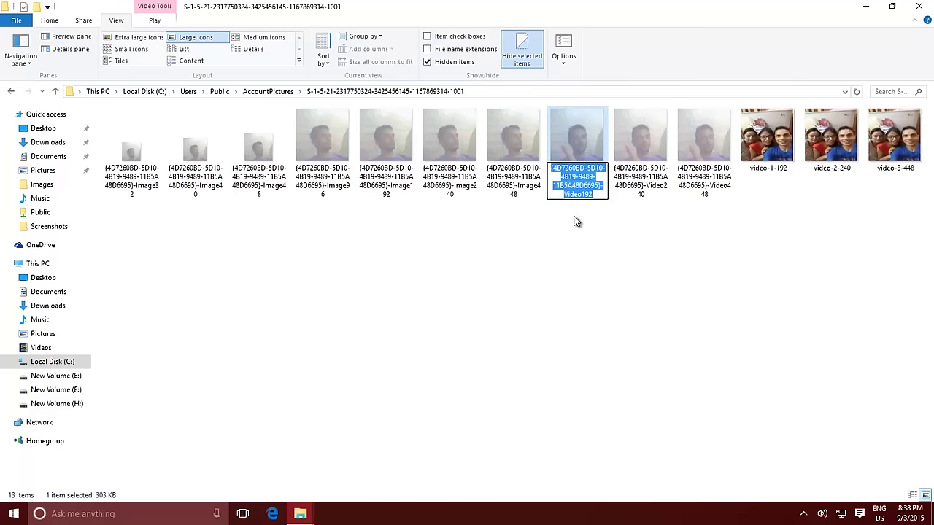
{"action": "type", "text": "1"}
{"action": "key", "text": "Return"}
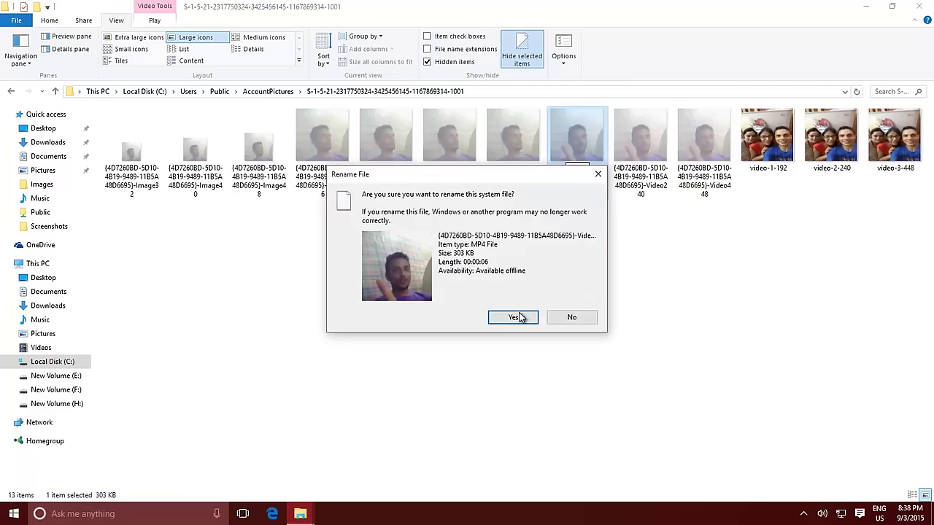
{"action": "left_click", "coordinate": [520, 316]}
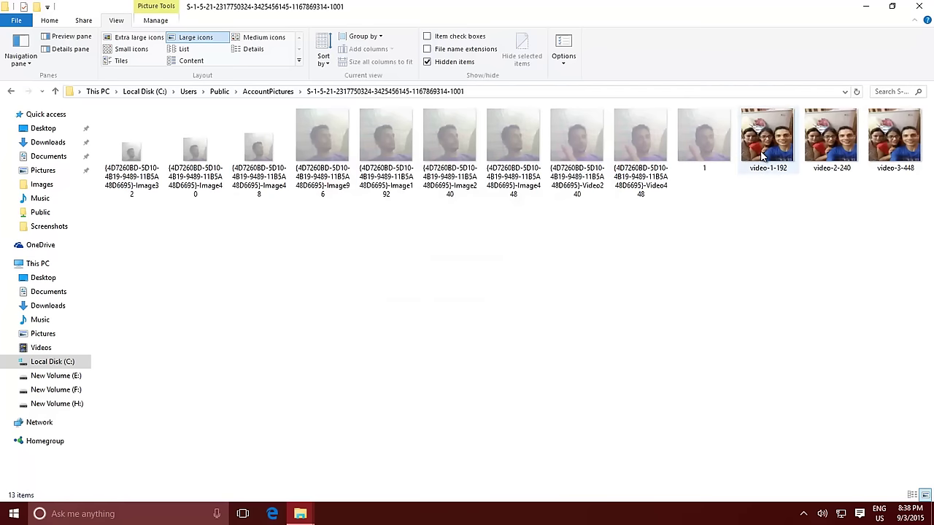
Step: Rename video-1-192 to the copied Video192 system name
{"action": "right_click", "coordinate": [762, 156]}
{"action": "left_click", "coordinate": [630, 362]}
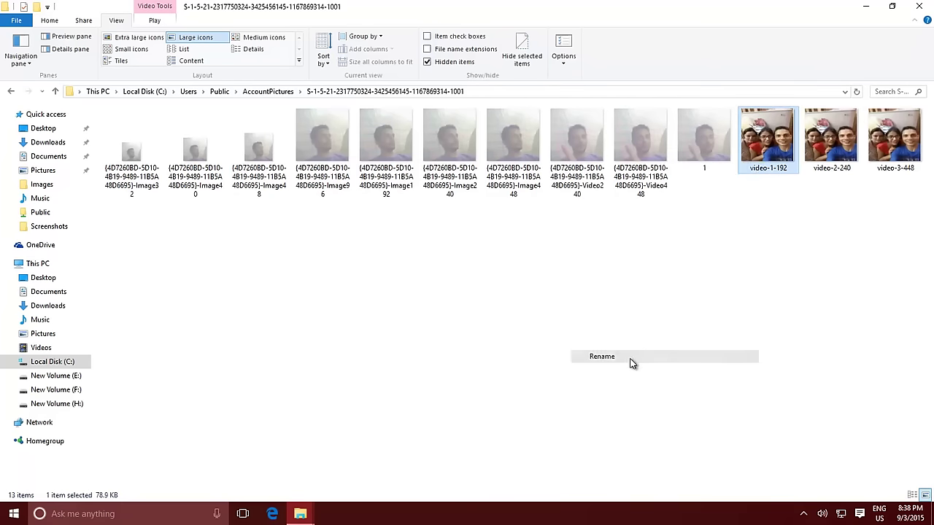
{"action": "right_click", "coordinate": [771, 175]}
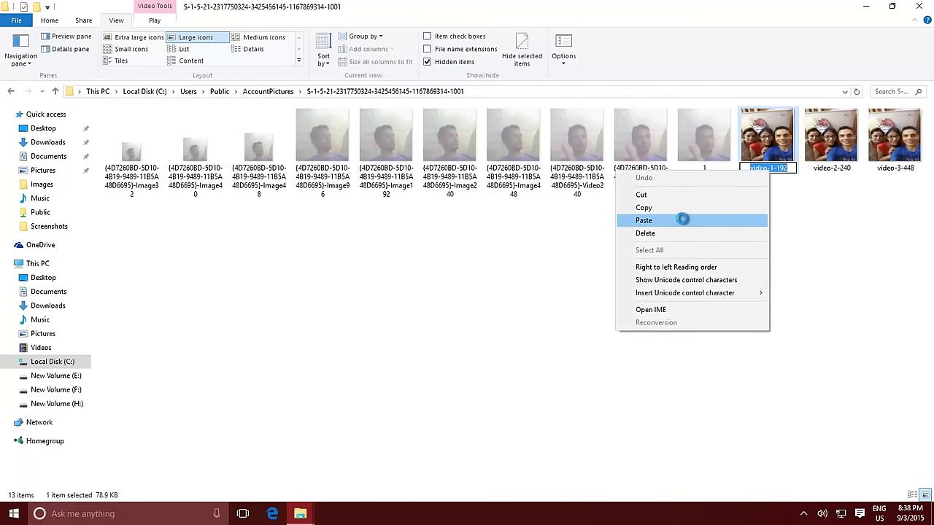
{"action": "left_click", "coordinate": [768, 212]}
{"action": "left_click", "coordinate": [775, 233]}
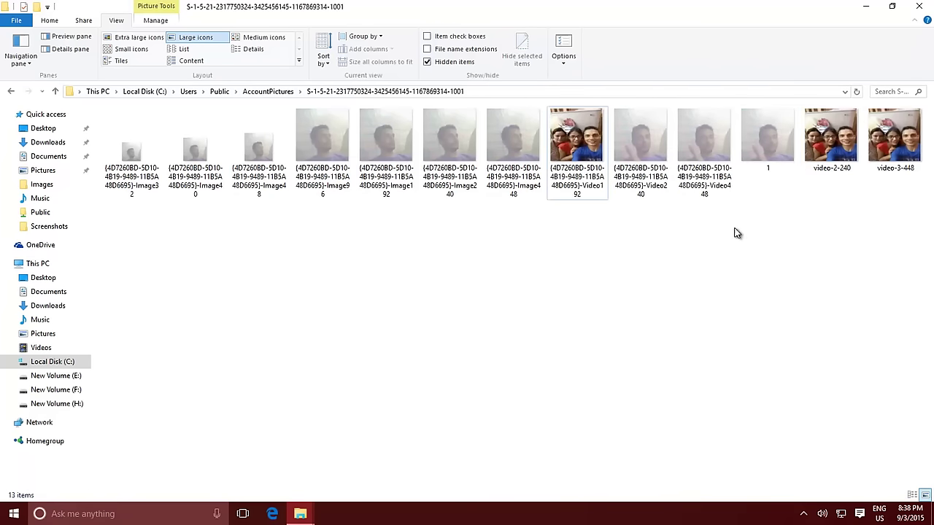
Step: Copy the system Video240 file's name, then rename that file to 2, confirming Yes
{"action": "right_click", "coordinate": [651, 184]}
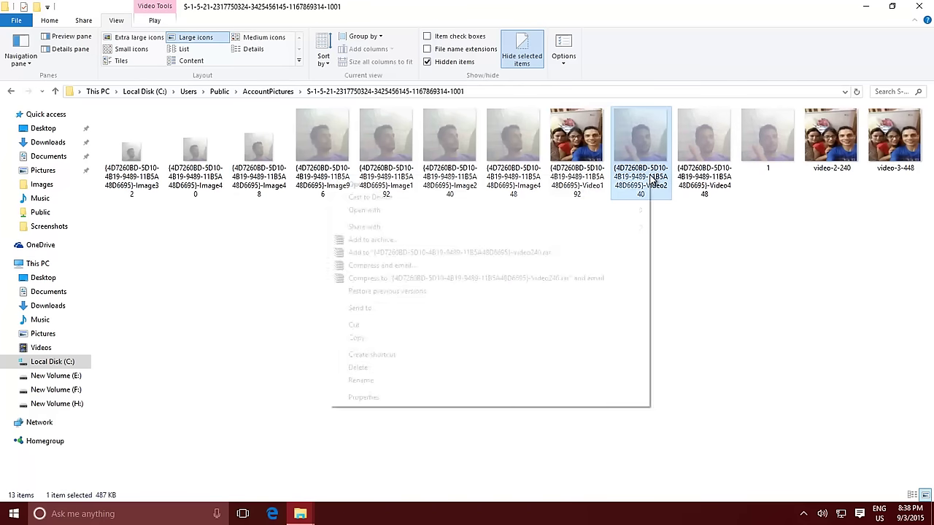
{"action": "left_click", "coordinate": [465, 379]}
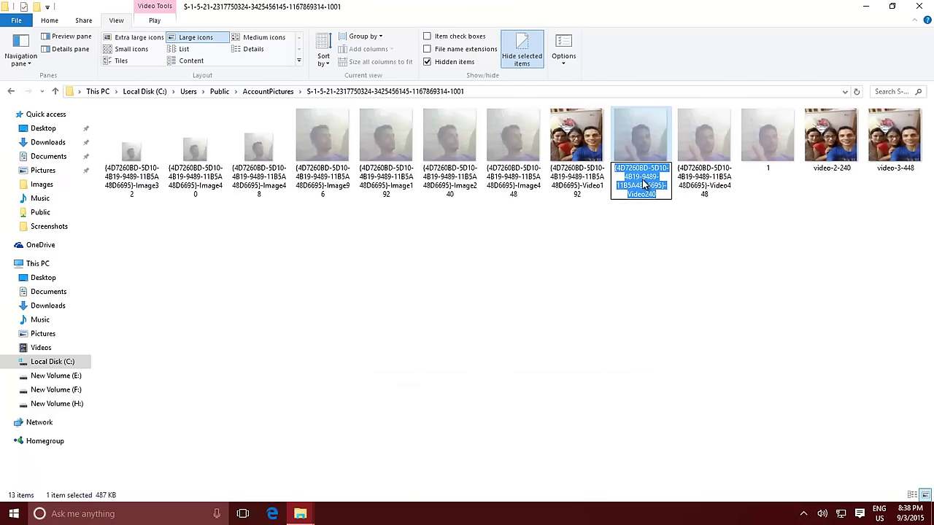
{"action": "right_click", "coordinate": [641, 180]}
{"action": "left_click", "coordinate": [517, 218]}
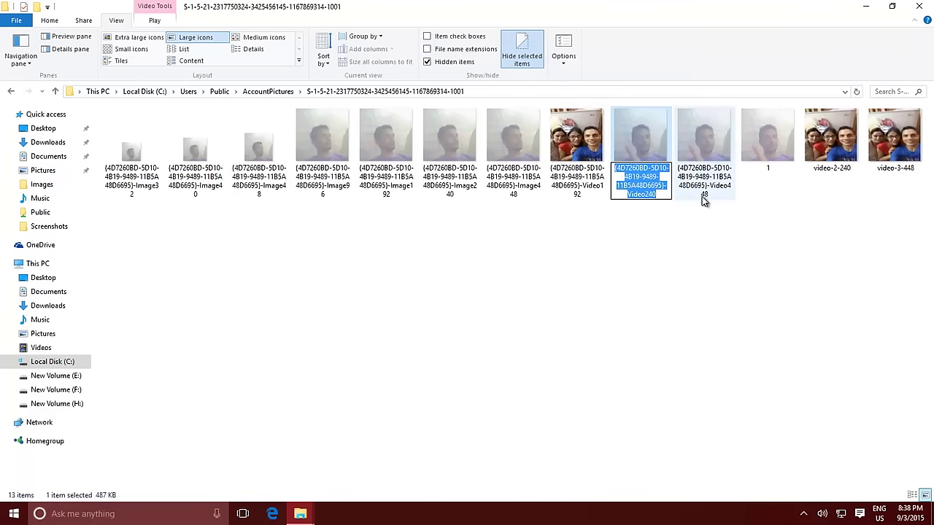
{"action": "type", "text": "2"}
{"action": "key", "text": "Return"}
{"action": "left_click", "coordinate": [518, 315]}
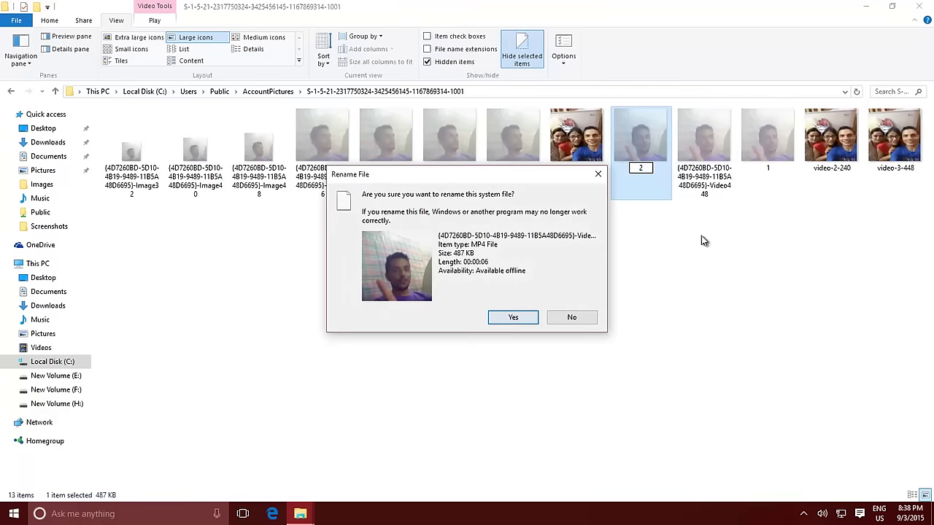
Step: Rename video-2-240 to the copied Video240 system name
{"action": "left_click", "coordinate": [820, 162]}
{"action": "right_click", "coordinate": [821, 162]}
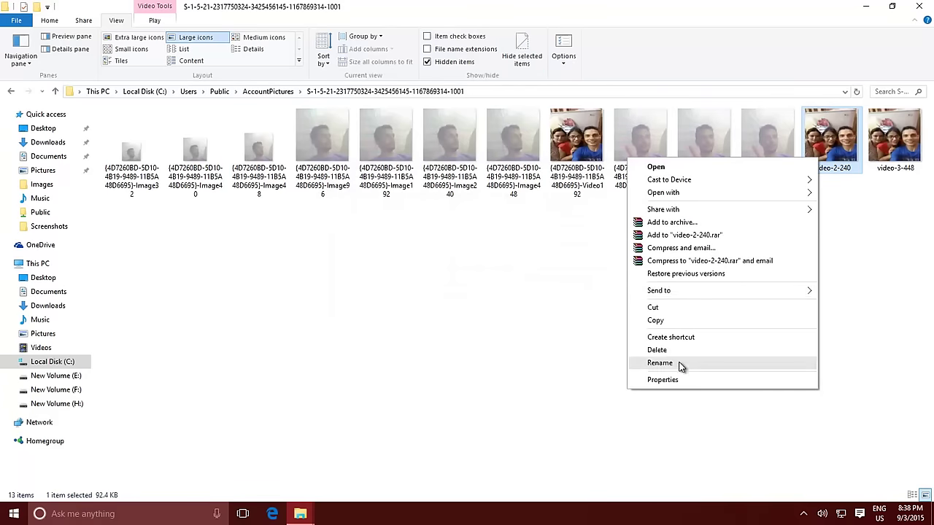
{"action": "left_click", "coordinate": [681, 364]}
{"action": "right_click", "coordinate": [831, 175]}
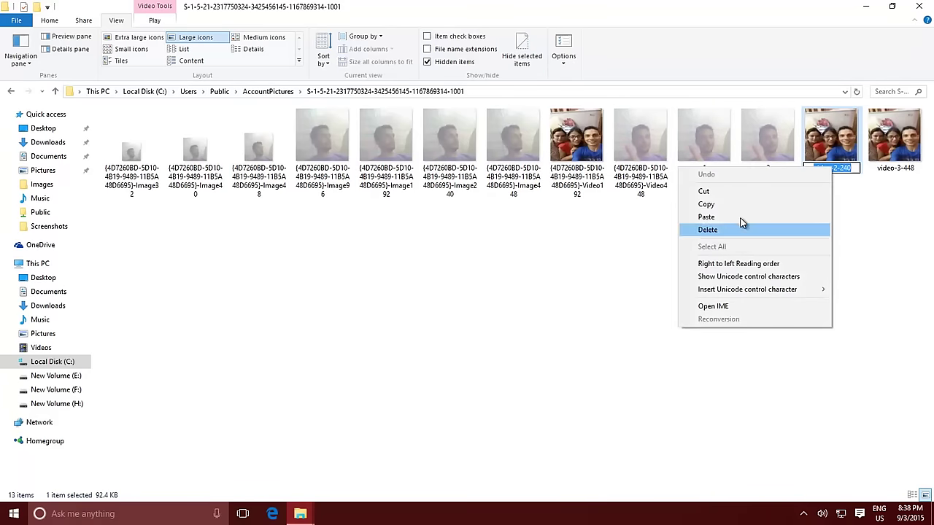
{"action": "left_click", "coordinate": [738, 224]}
{"action": "key", "text": "Return"}
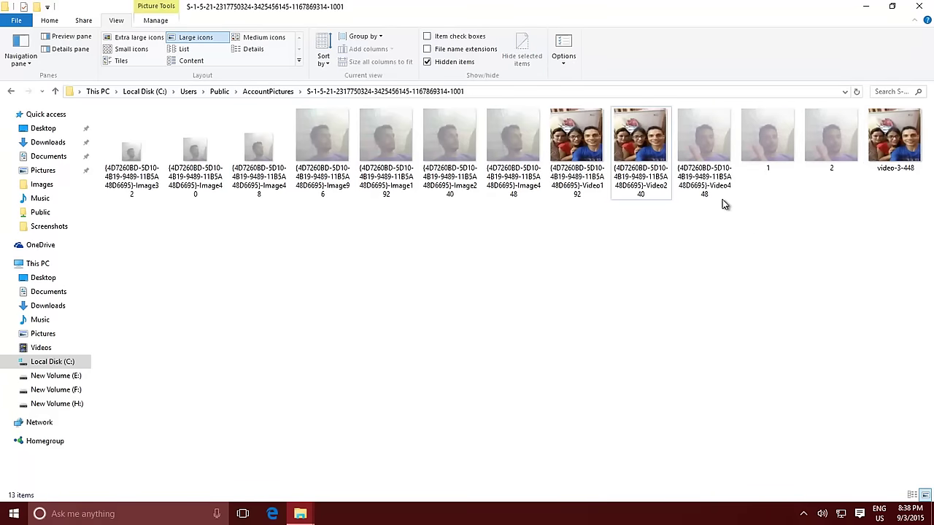
Step: Copy the system Video448 file's name, then rename that file to 3, confirming Yes
{"action": "left_click", "coordinate": [718, 168]}
{"action": "right_click", "coordinate": [716, 179]}
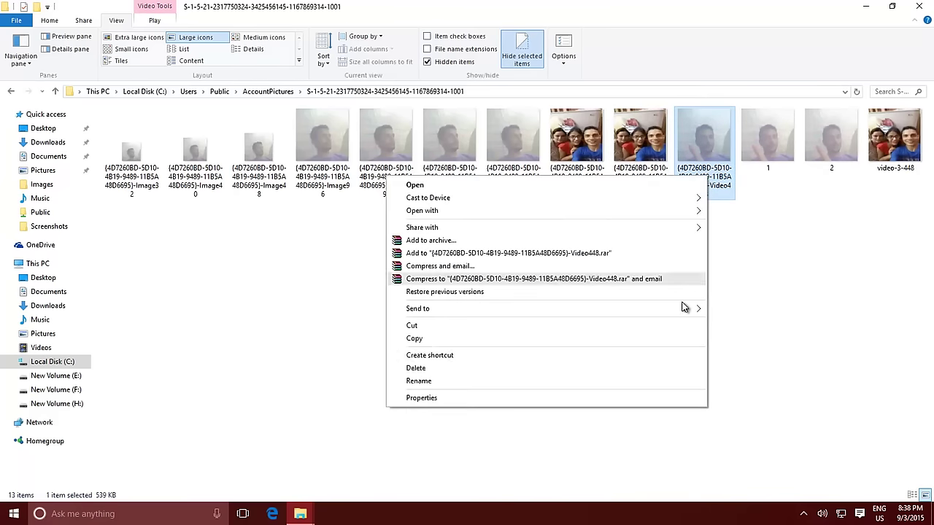
{"action": "left_click", "coordinate": [546, 381]}
{"action": "right_click", "coordinate": [718, 177]}
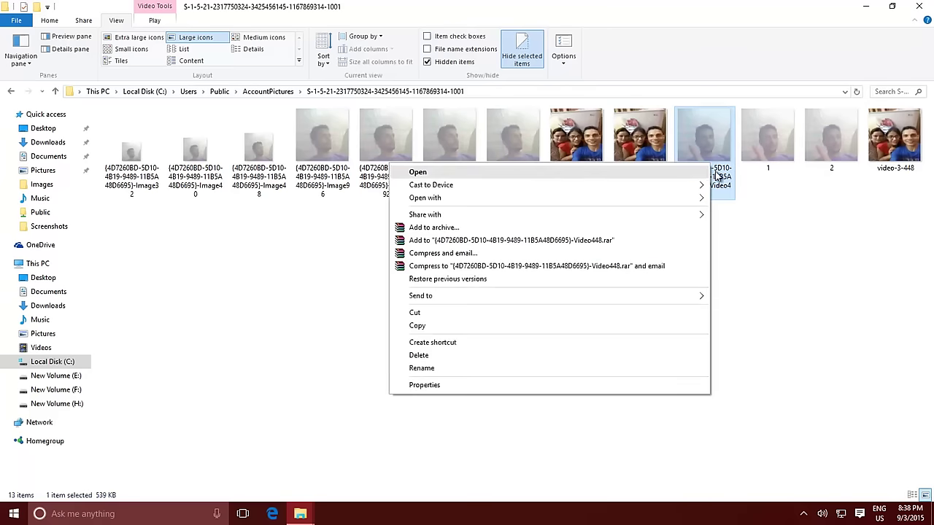
{"action": "left_click", "coordinate": [503, 368]}
{"action": "right_click", "coordinate": [703, 182]}
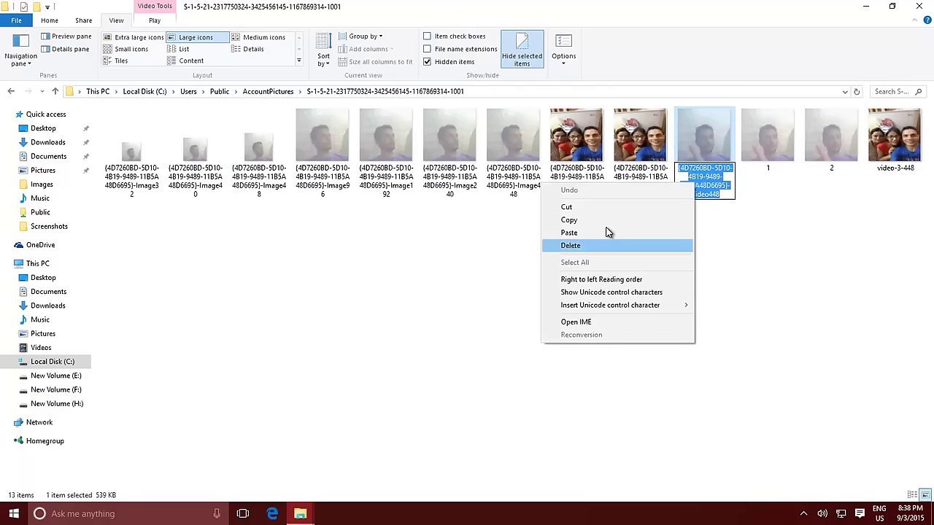
{"action": "left_click", "coordinate": [654, 232]}
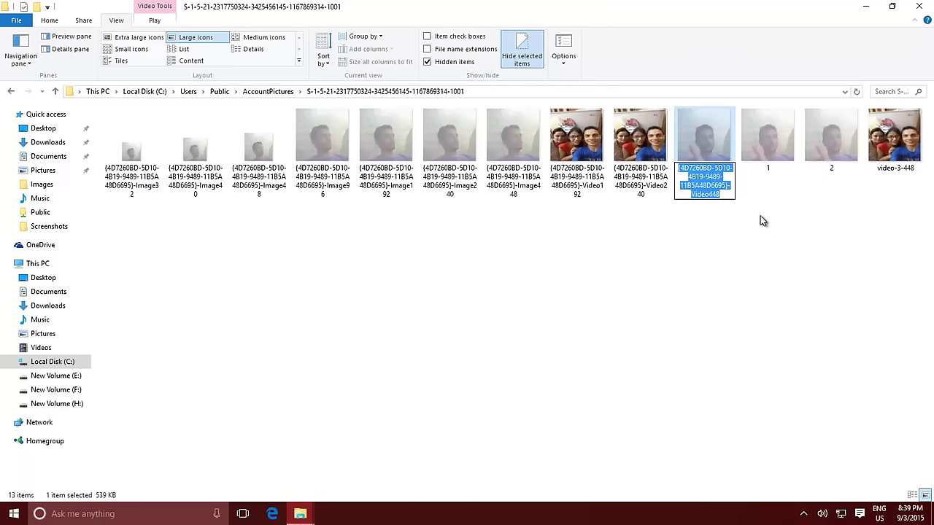
{"action": "type", "text": "3"}
{"action": "key", "text": "Return"}
{"action": "left_click", "coordinate": [513, 318]}
Step: Give video-3-448 the Video448 name and close the AccountPictures window
{"action": "key", "text": "Right"}
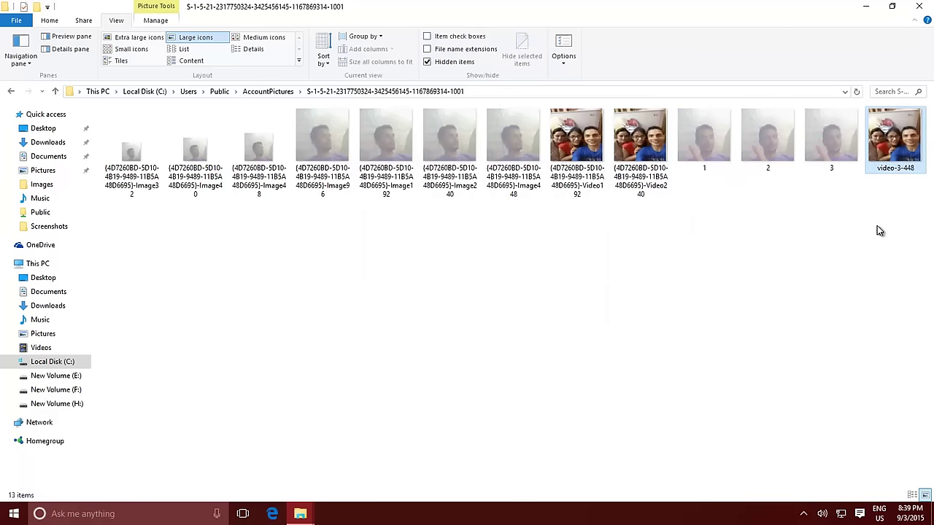
{"action": "key", "text": "F2"}
{"action": "key", "text": "Return"}
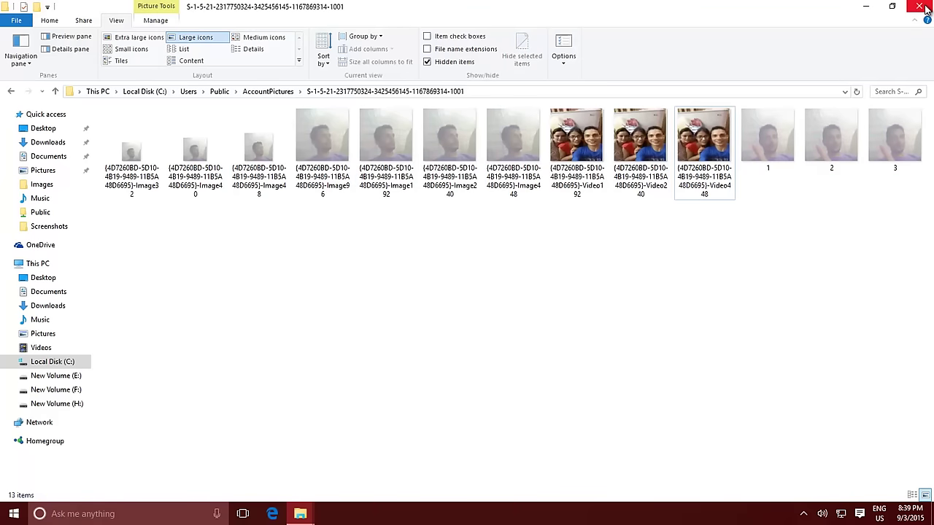
{"action": "left_click", "coordinate": [925, 9]}
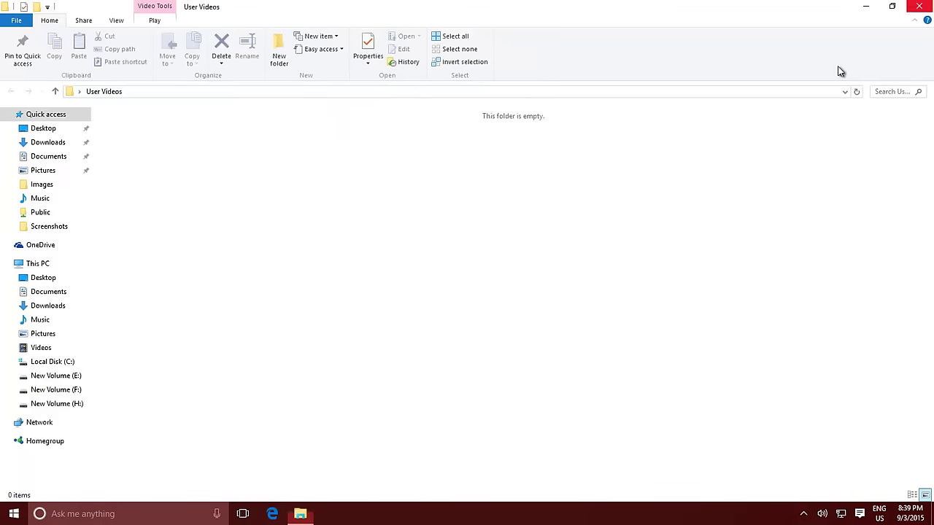
Step: Close the User Videos window and lock the PC from the Start menu's account options
{"action": "left_click", "coordinate": [920, 8]}
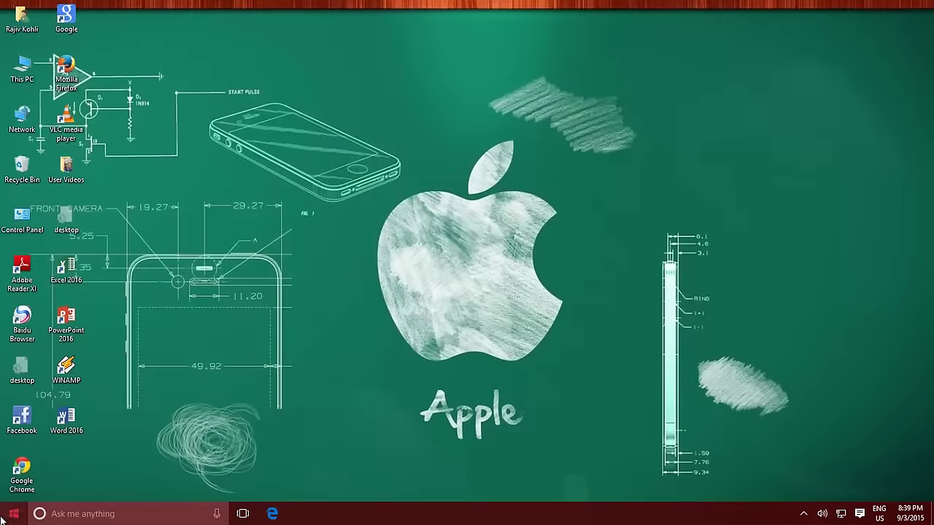
{"action": "left_click", "coordinate": [13, 513]}
{"action": "left_click", "coordinate": [61, 143]}
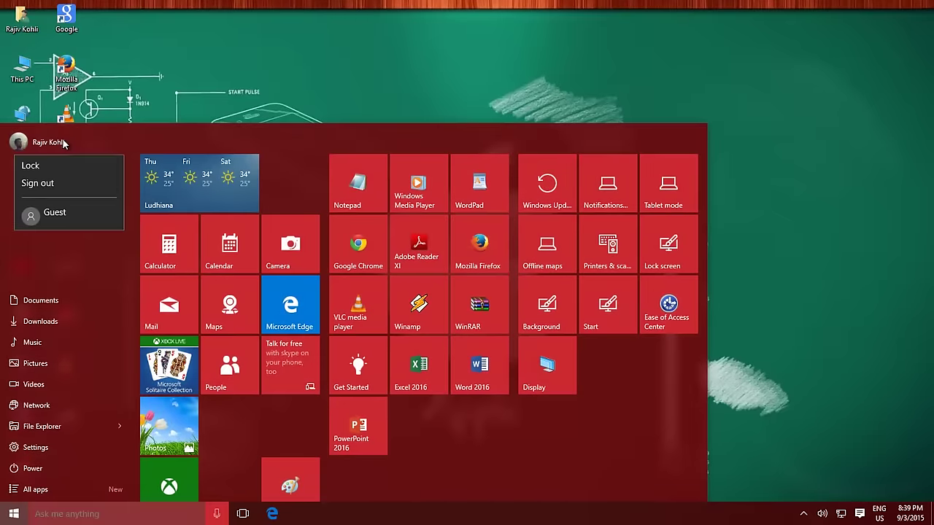
{"action": "left_click", "coordinate": [43, 180]}
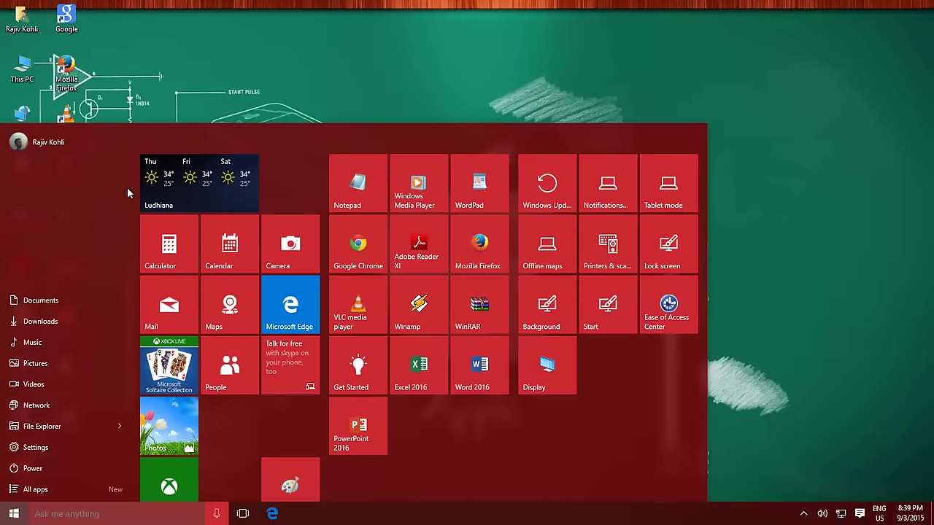